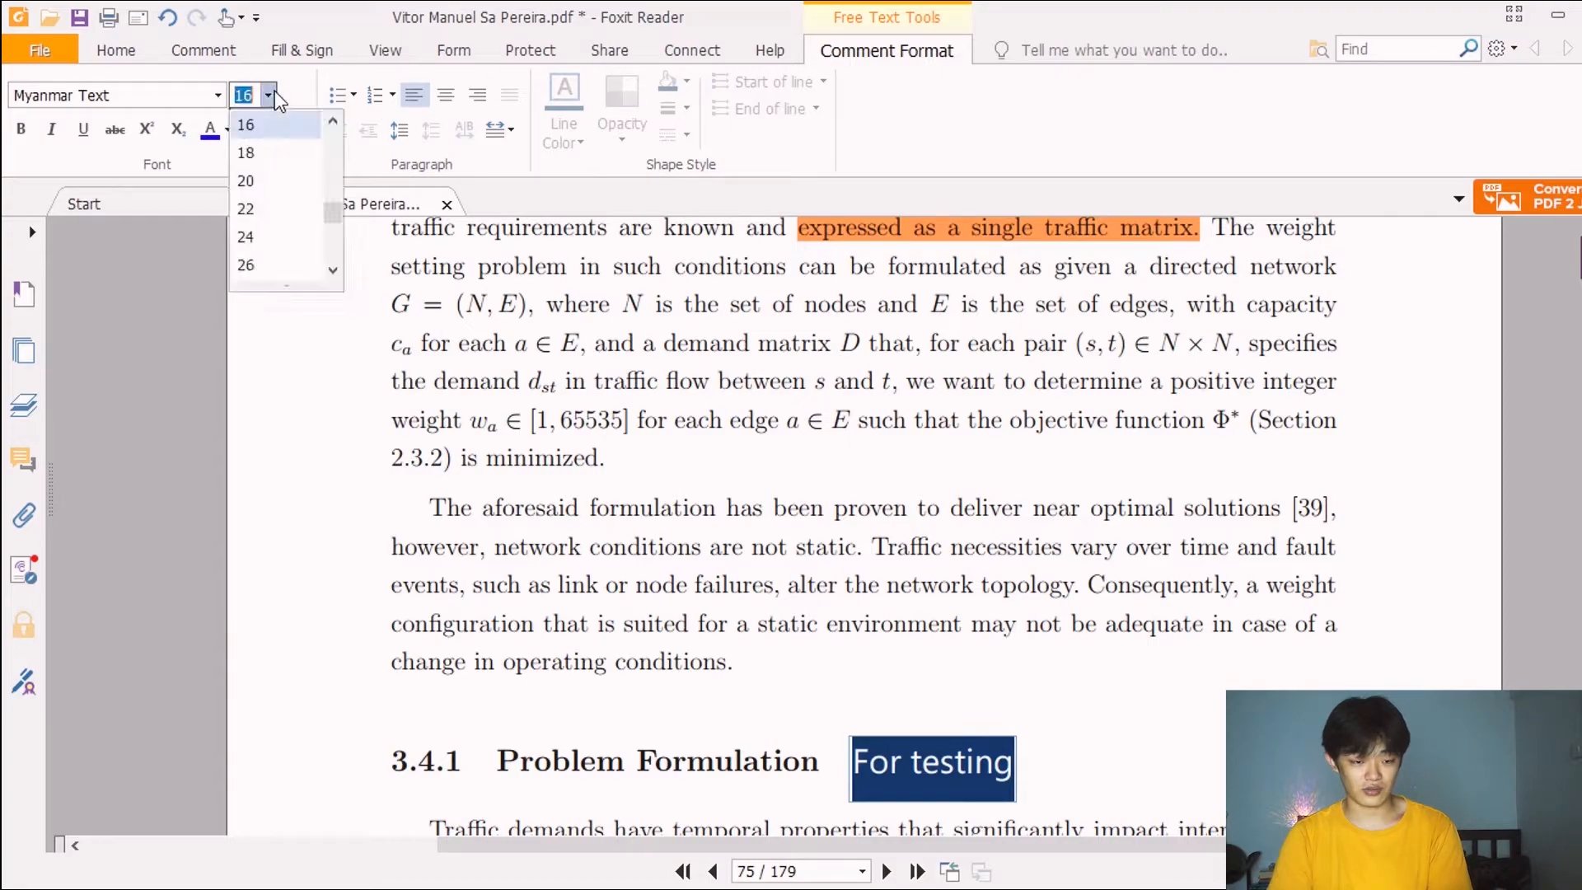
# - Set the font size of the "For testing" text to 18
pyautogui.click(251, 151)
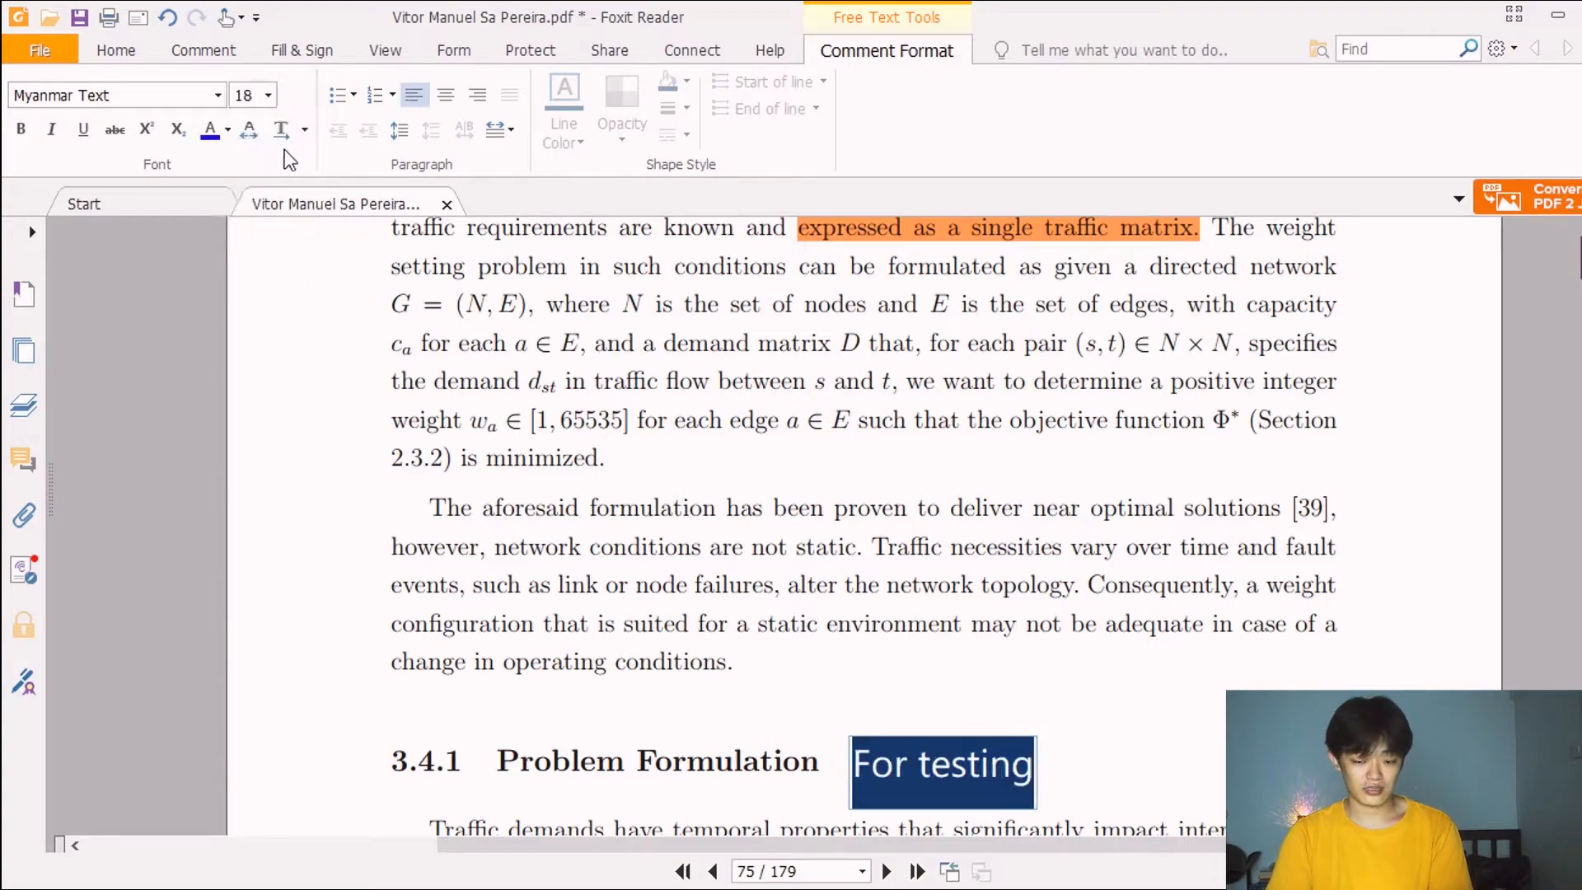
# - Try bold, italic and underline formatting on the "For testing" text
pyautogui.click(20, 129)
pyautogui.click(16, 130)
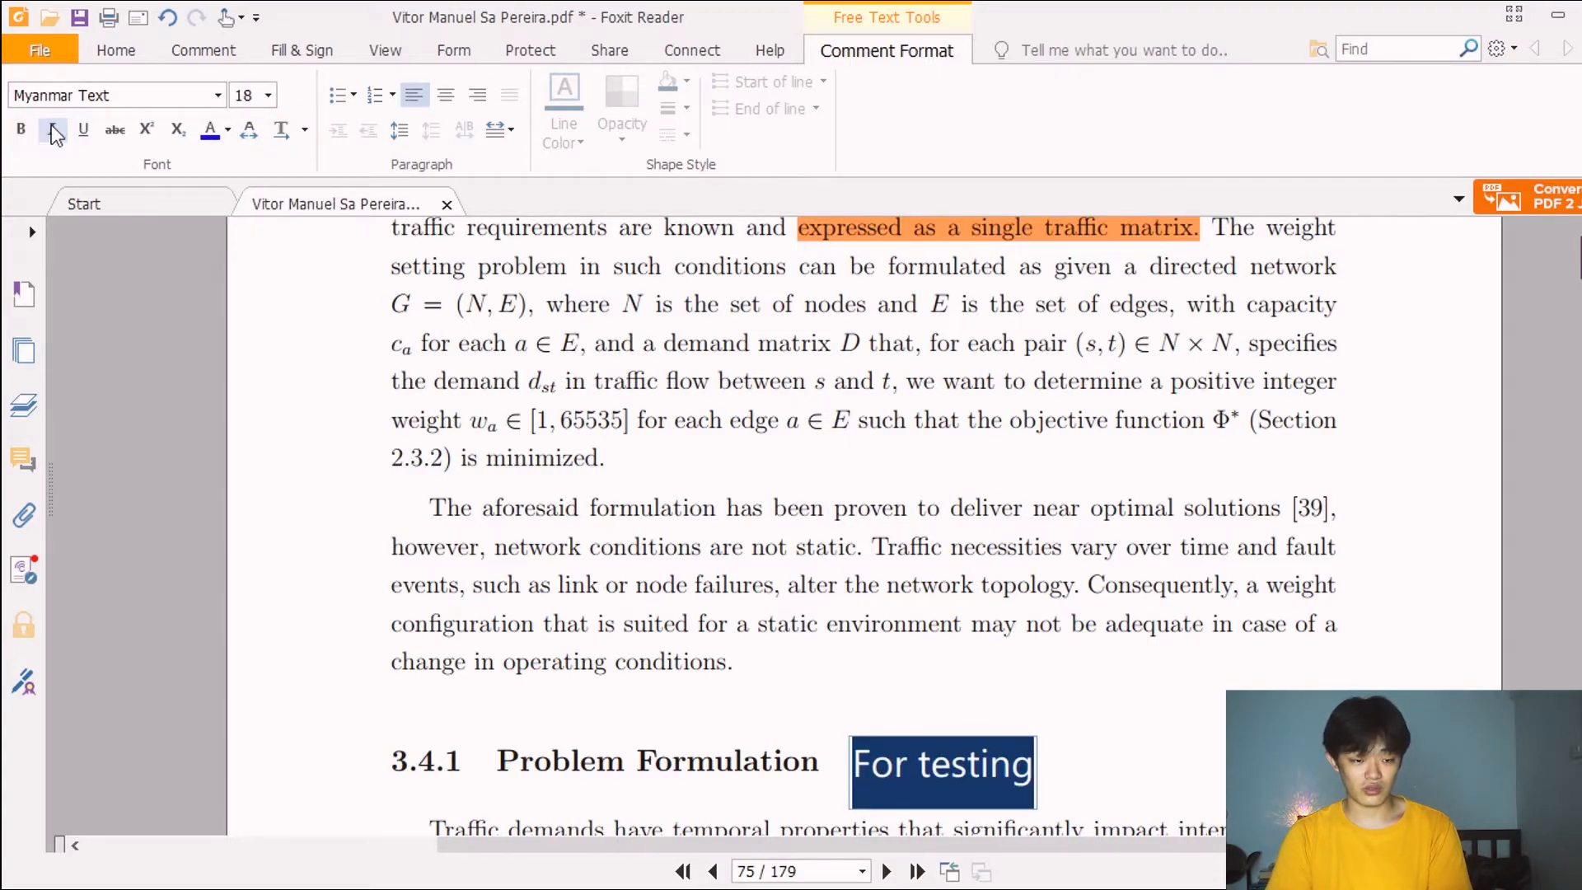
pyautogui.click(51, 129)
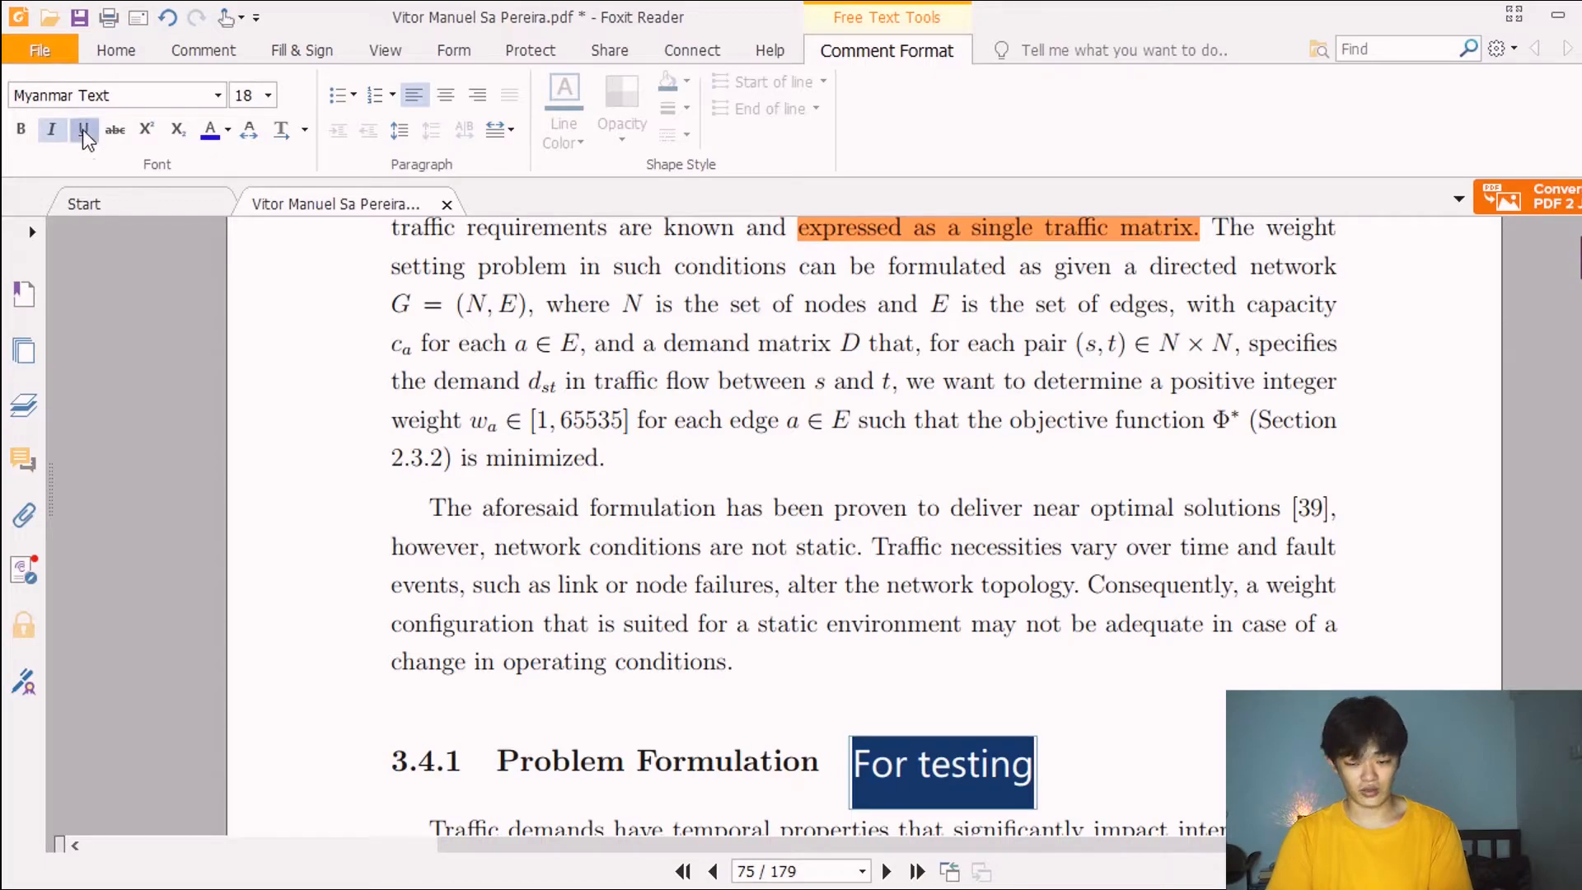
pyautogui.click(83, 130)
pyautogui.click(83, 132)
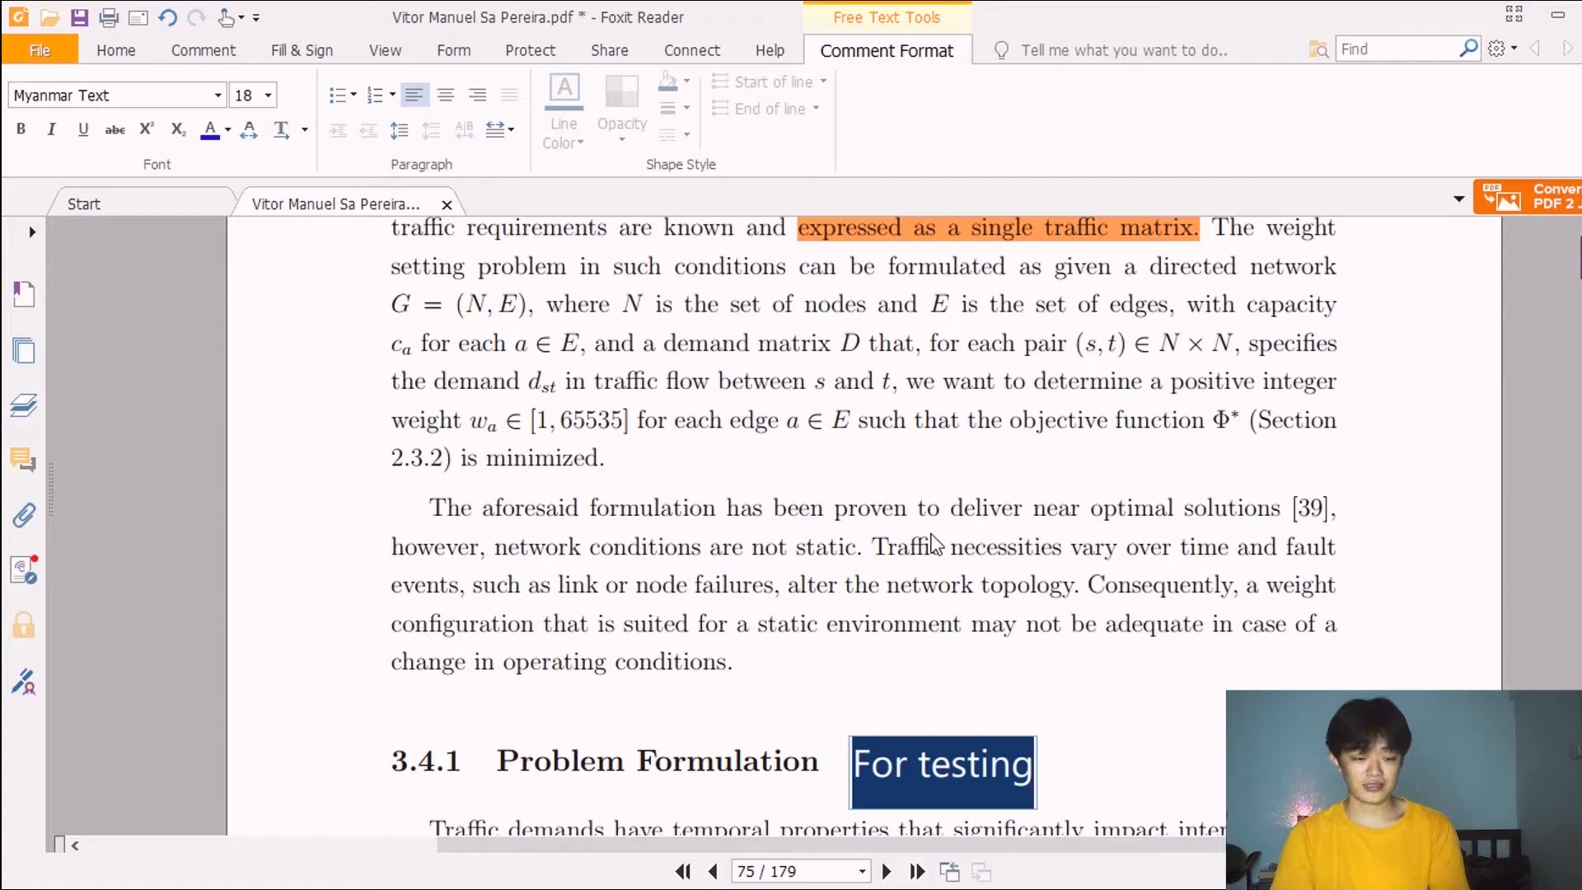
# - Leave text editing, activate the Hand tool and shift the "For testing" text box slightly upward
pyautogui.click(1135, 711)
pyautogui.click(130, 51)
pyautogui.click(37, 103)
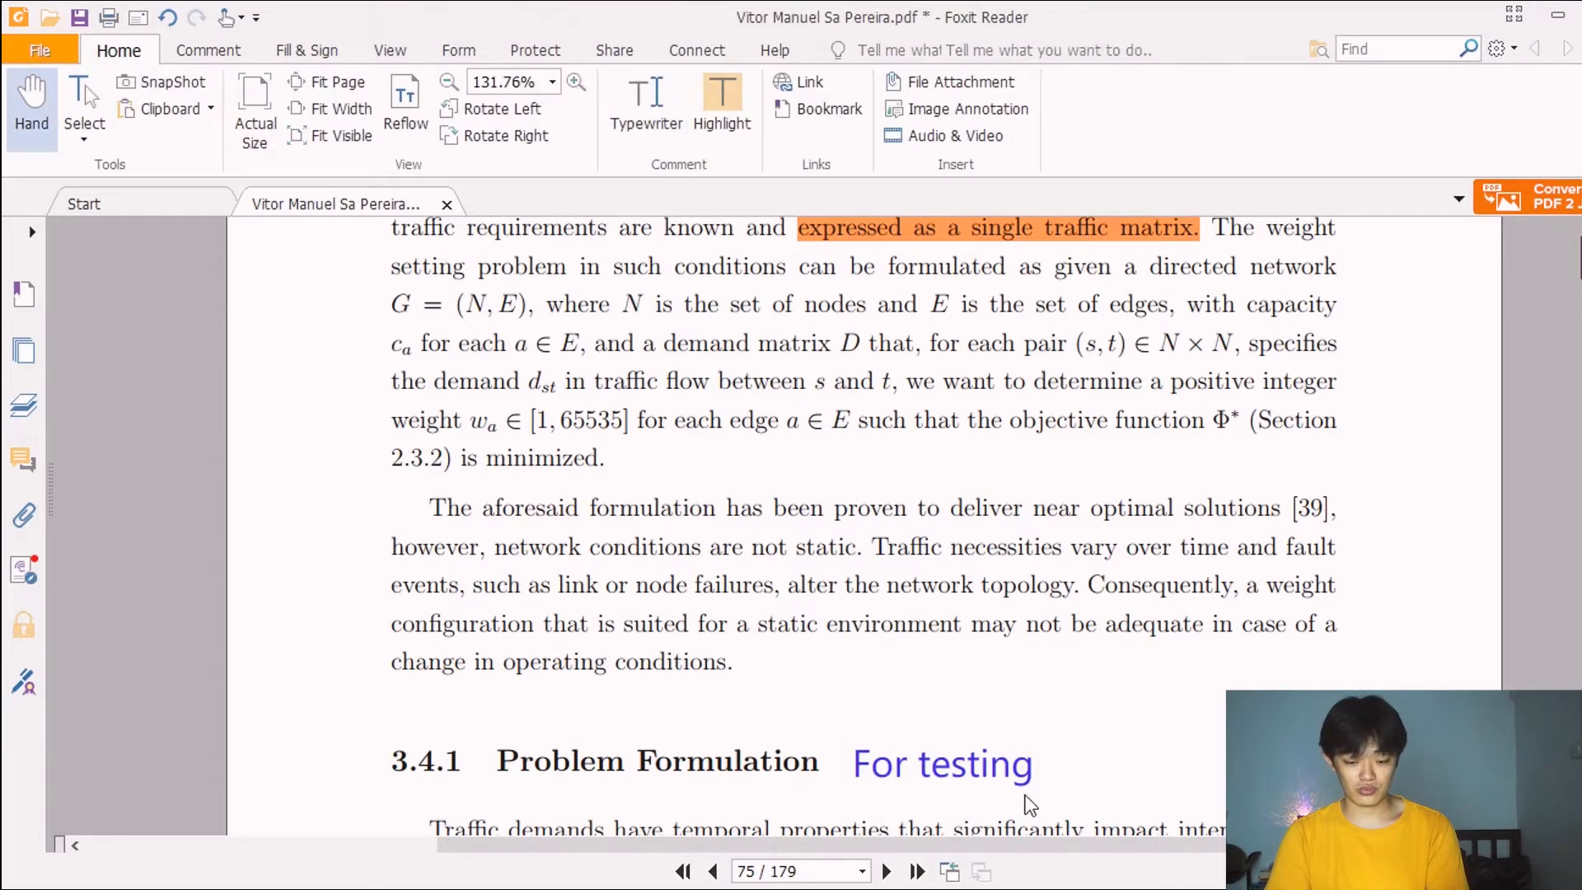
pyautogui.click(952, 755)
pyautogui.moveTo(952, 755); pyautogui.dragTo(956, 747)
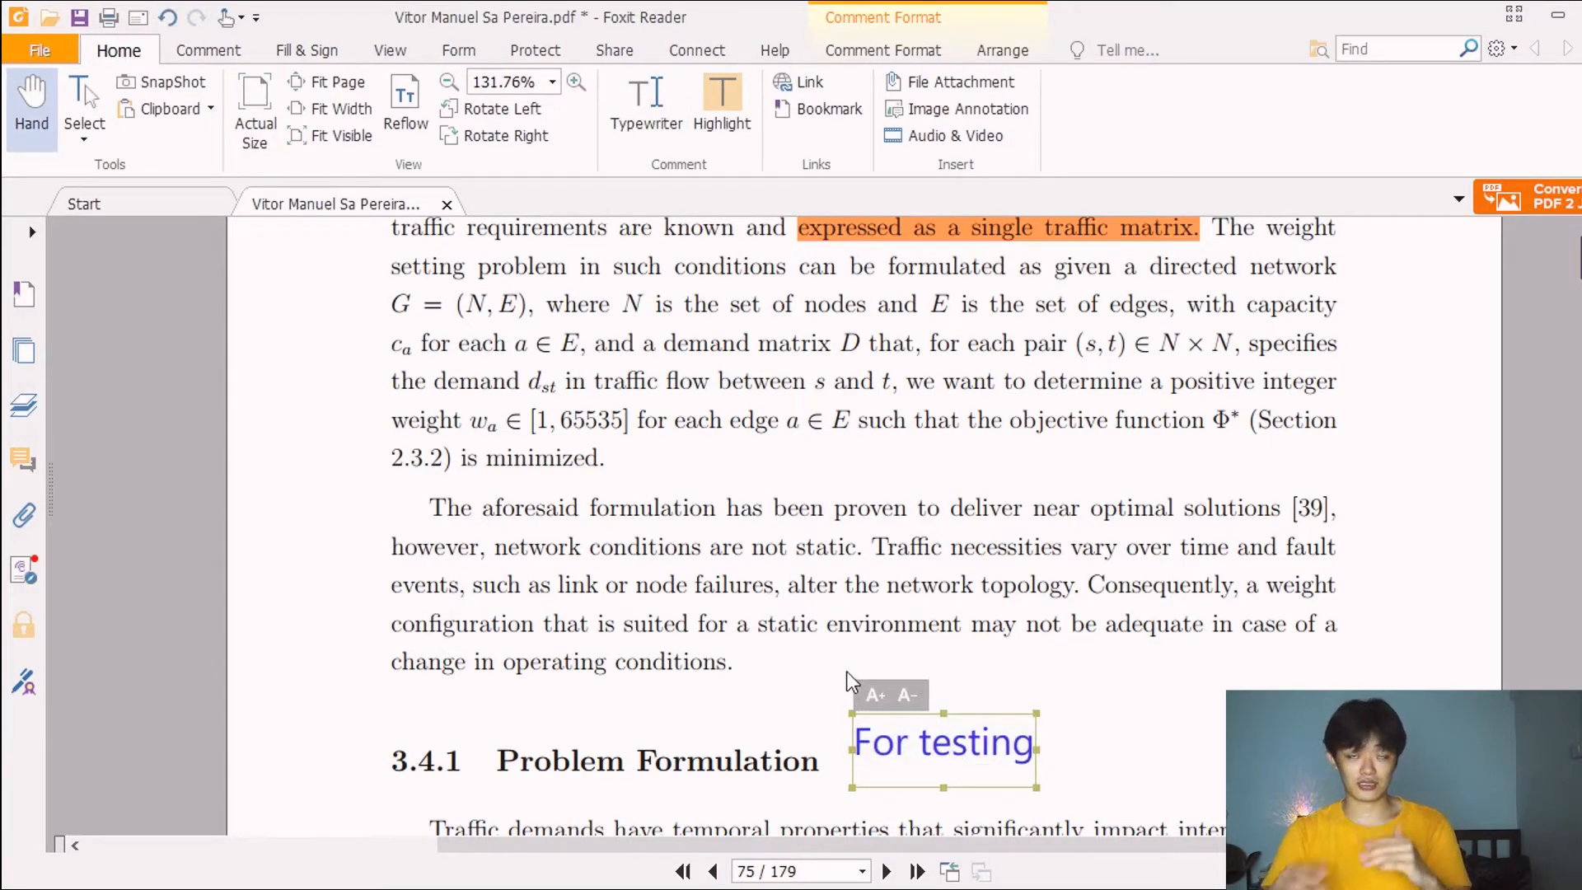
# - Adjust the "For testing" text size up and down, leaving it one increment larger, and deselect the text box
pyautogui.click(877, 696)
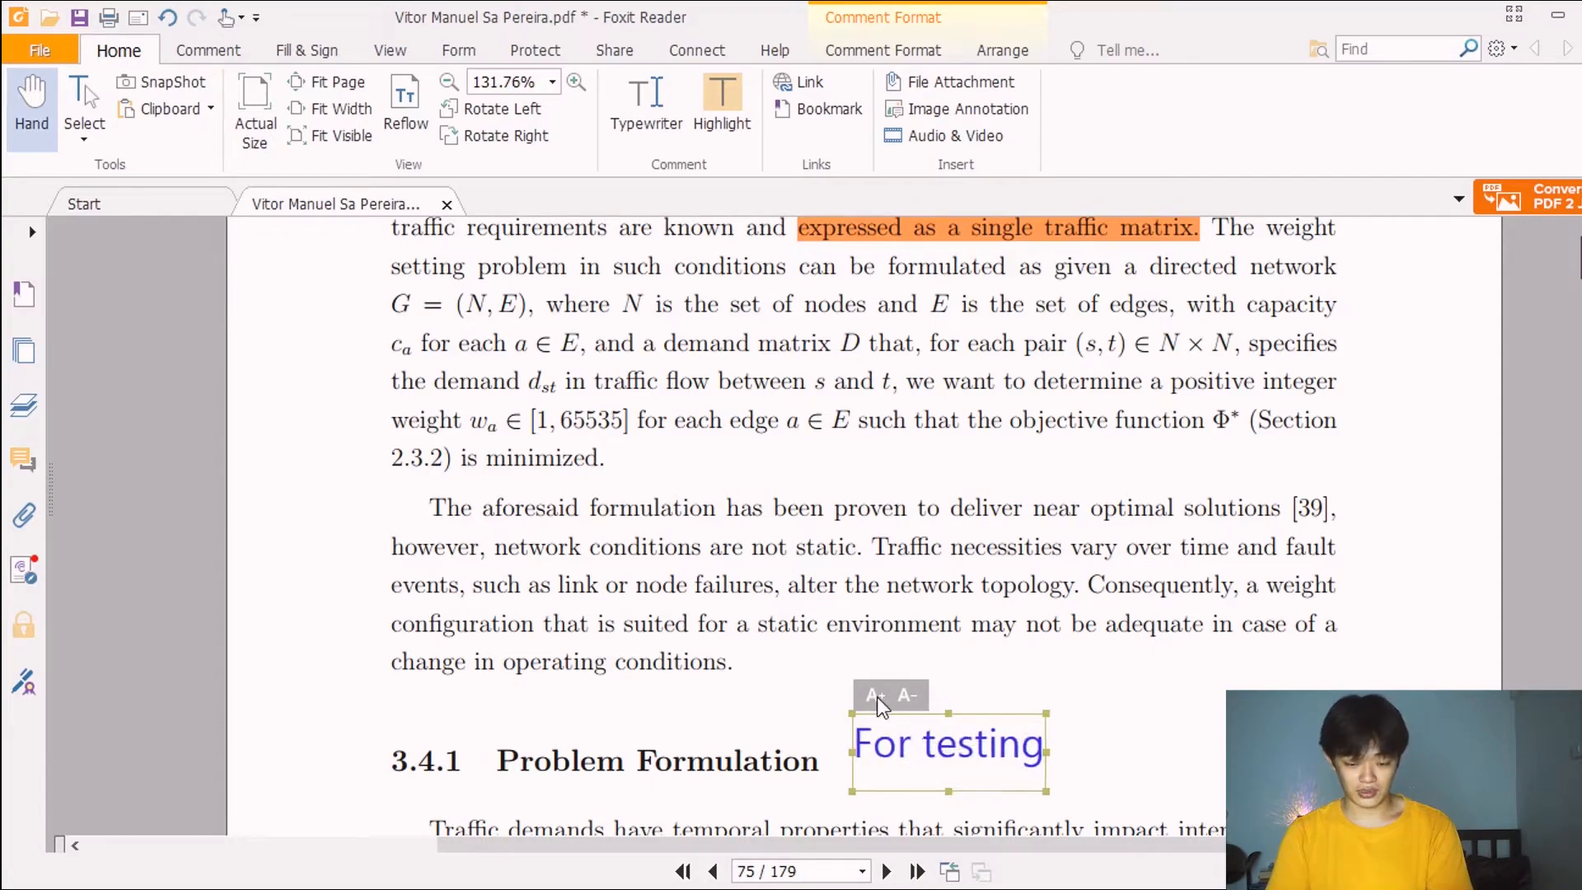
pyautogui.click(877, 696)
pyautogui.click(912, 692)
pyautogui.click(912, 692)
pyautogui.click(910, 697)
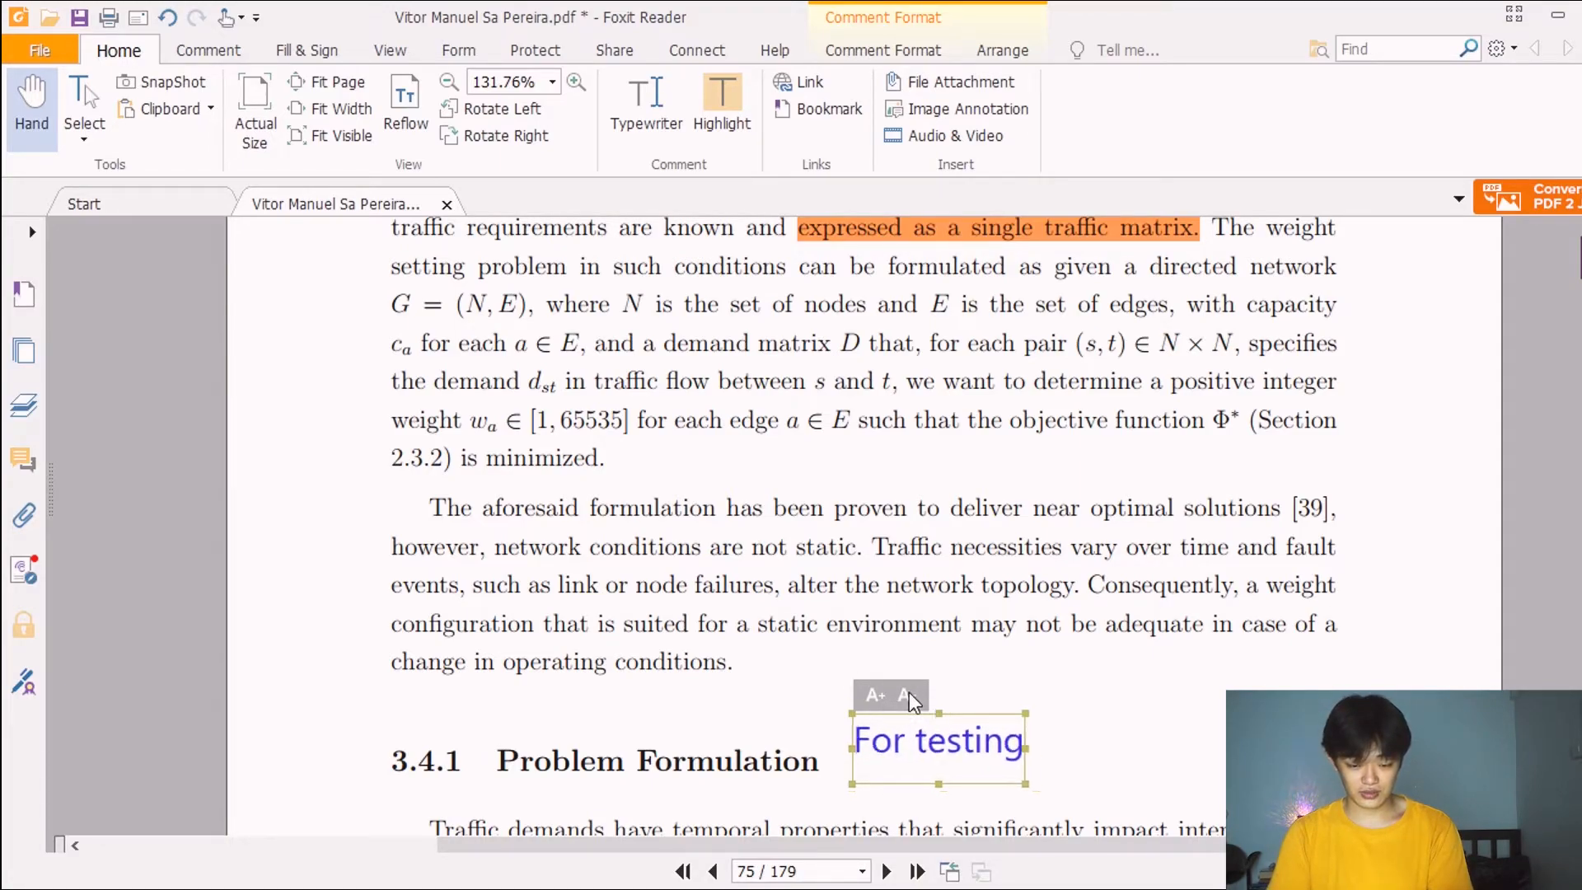
pyautogui.click(882, 699)
pyautogui.click(882, 699)
pyautogui.click(915, 694)
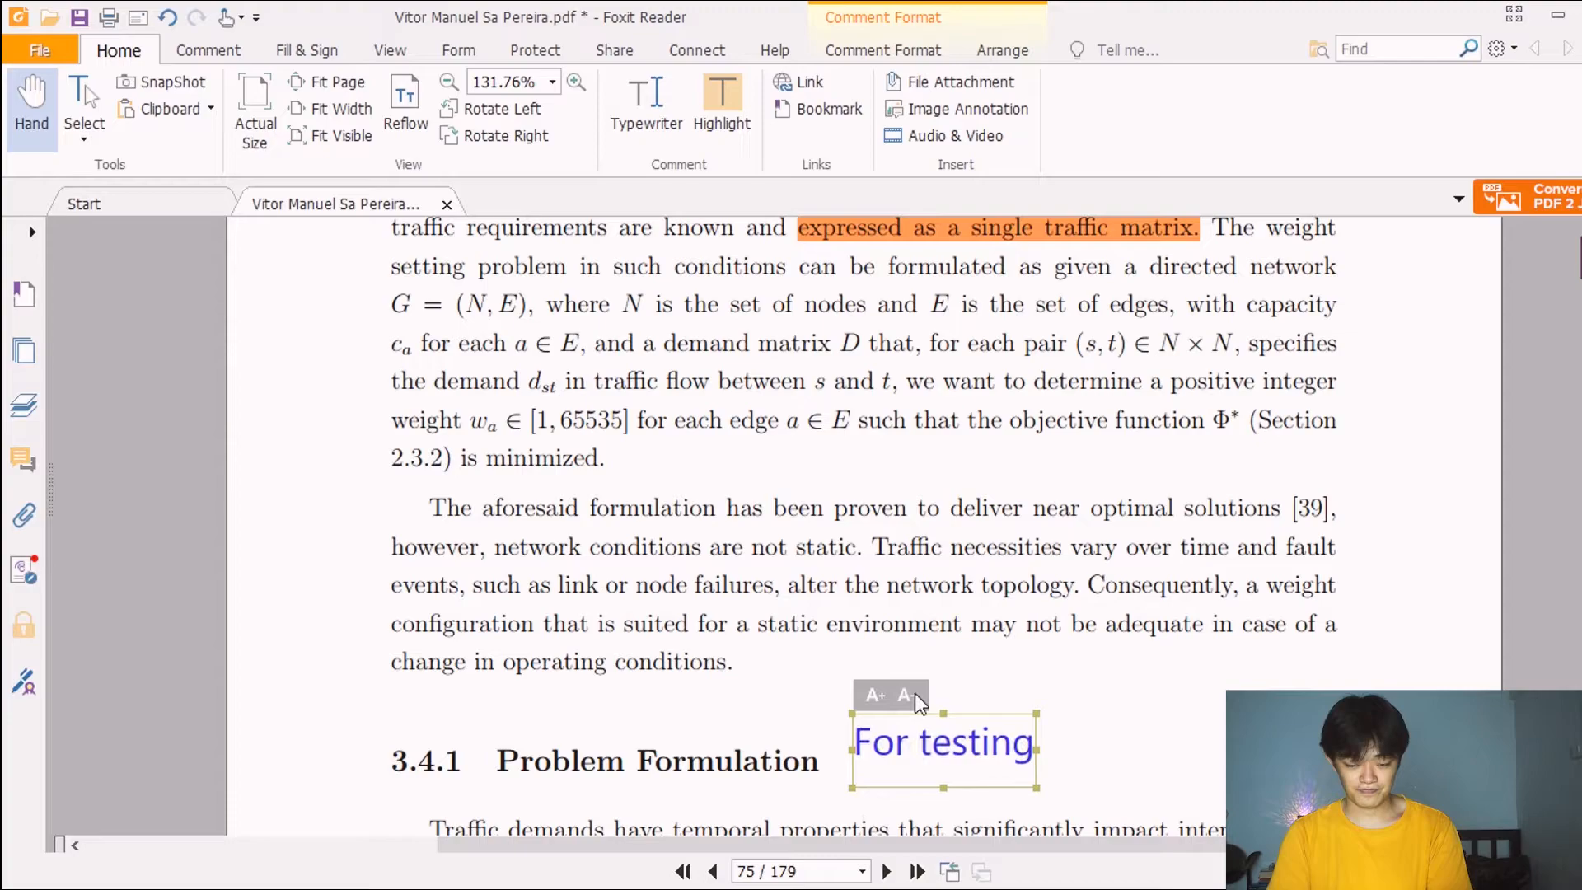
pyautogui.click(882, 694)
pyautogui.click(1178, 726)
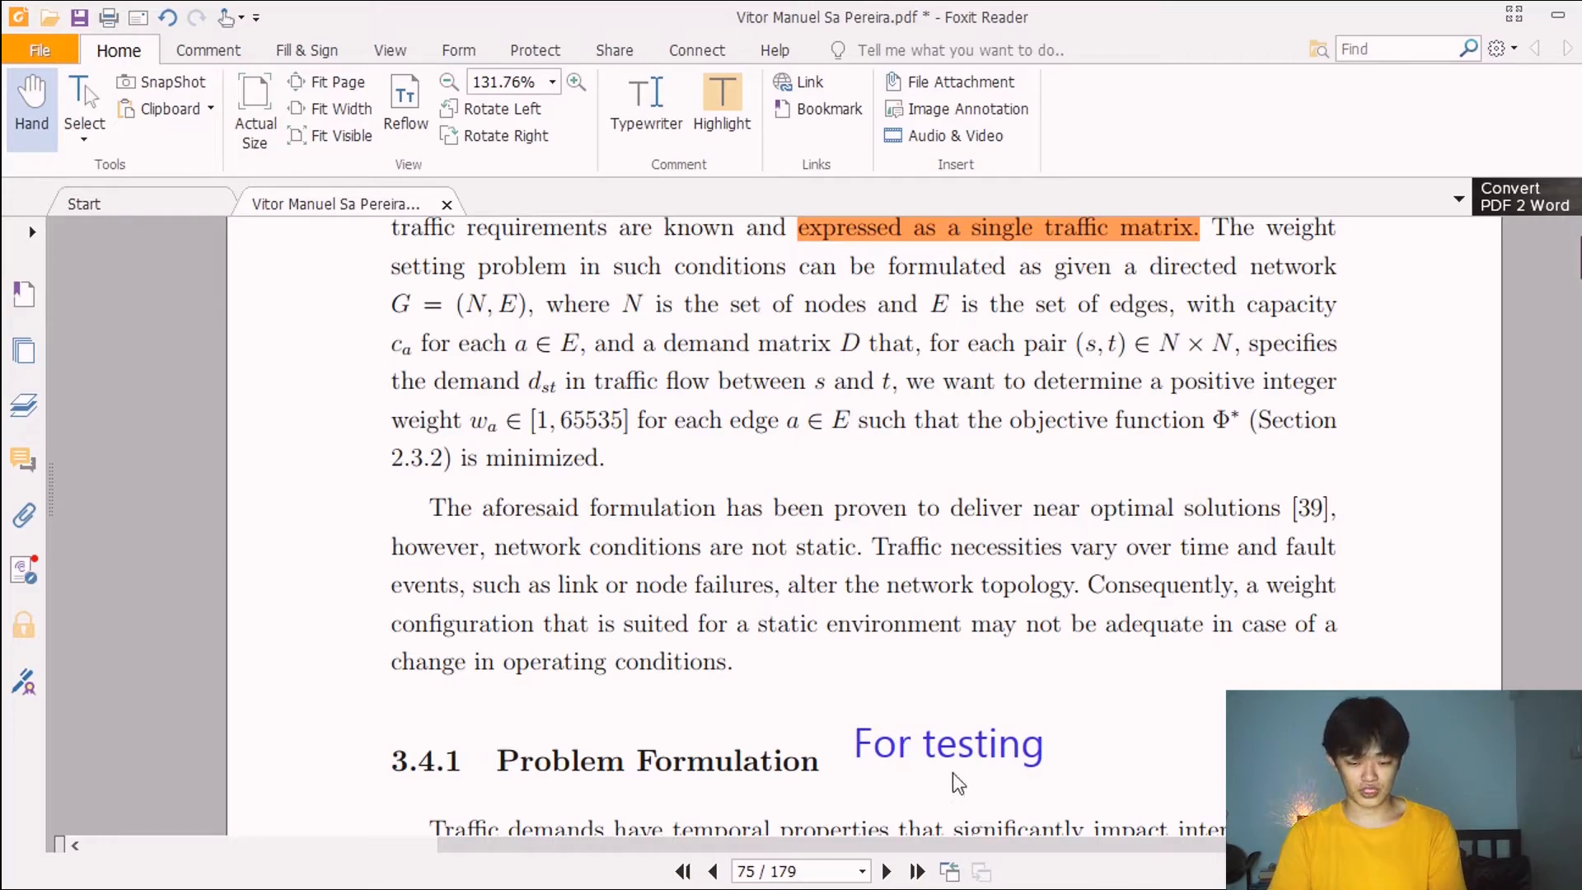
# - Move the "For testing" text box down into line with the "3.4.1 Problem Formulation" heading and deselect it
pyautogui.moveTo(953, 774); pyautogui.dragTo(945, 738)
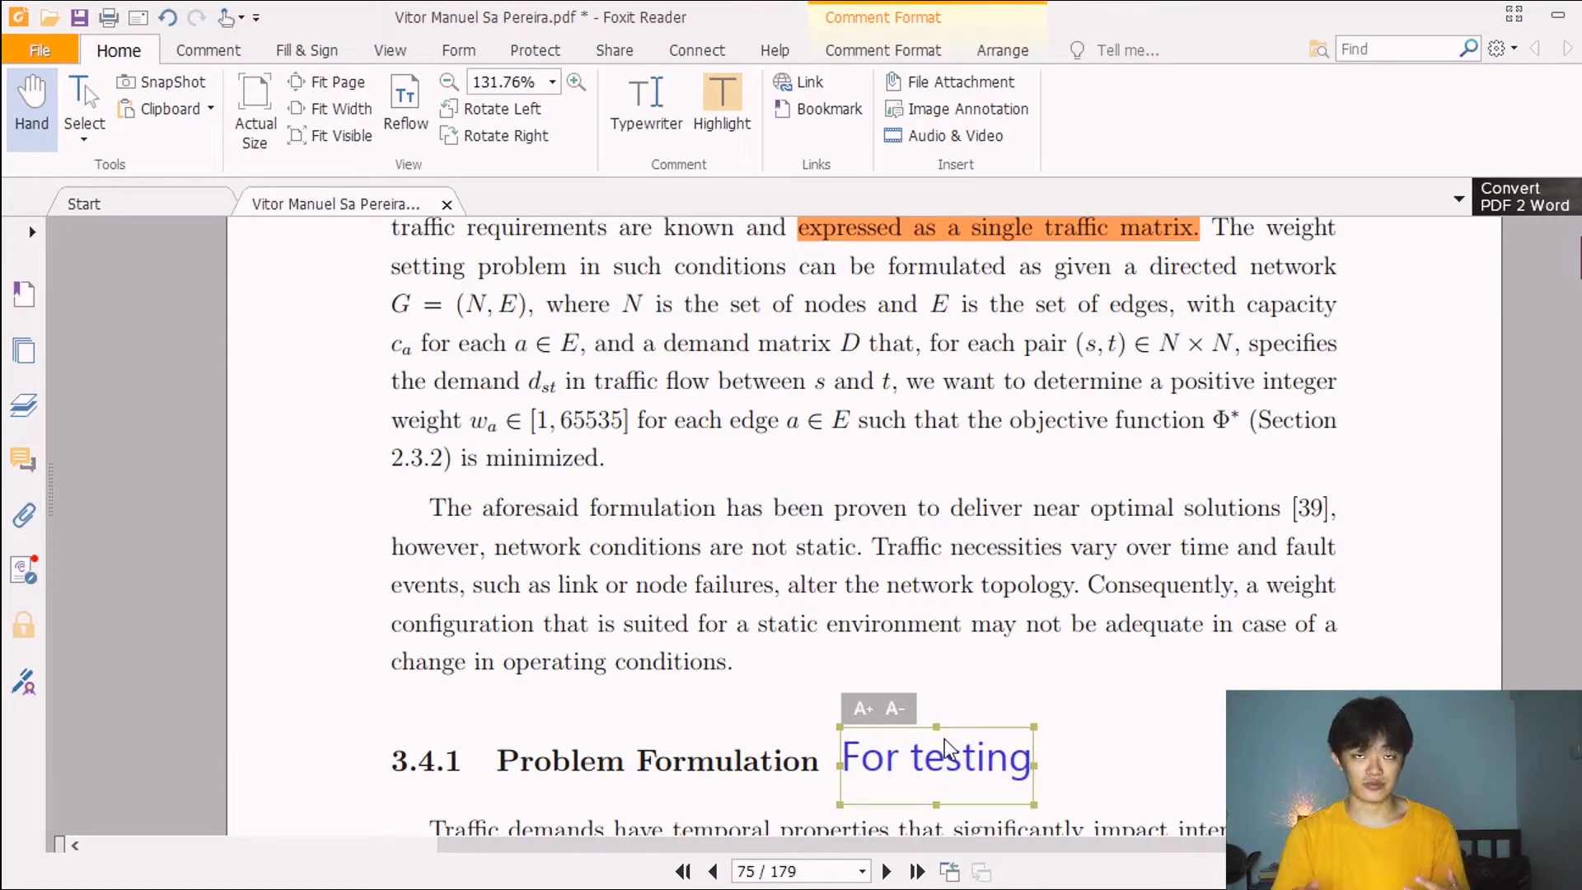
pyautogui.click(1139, 761)
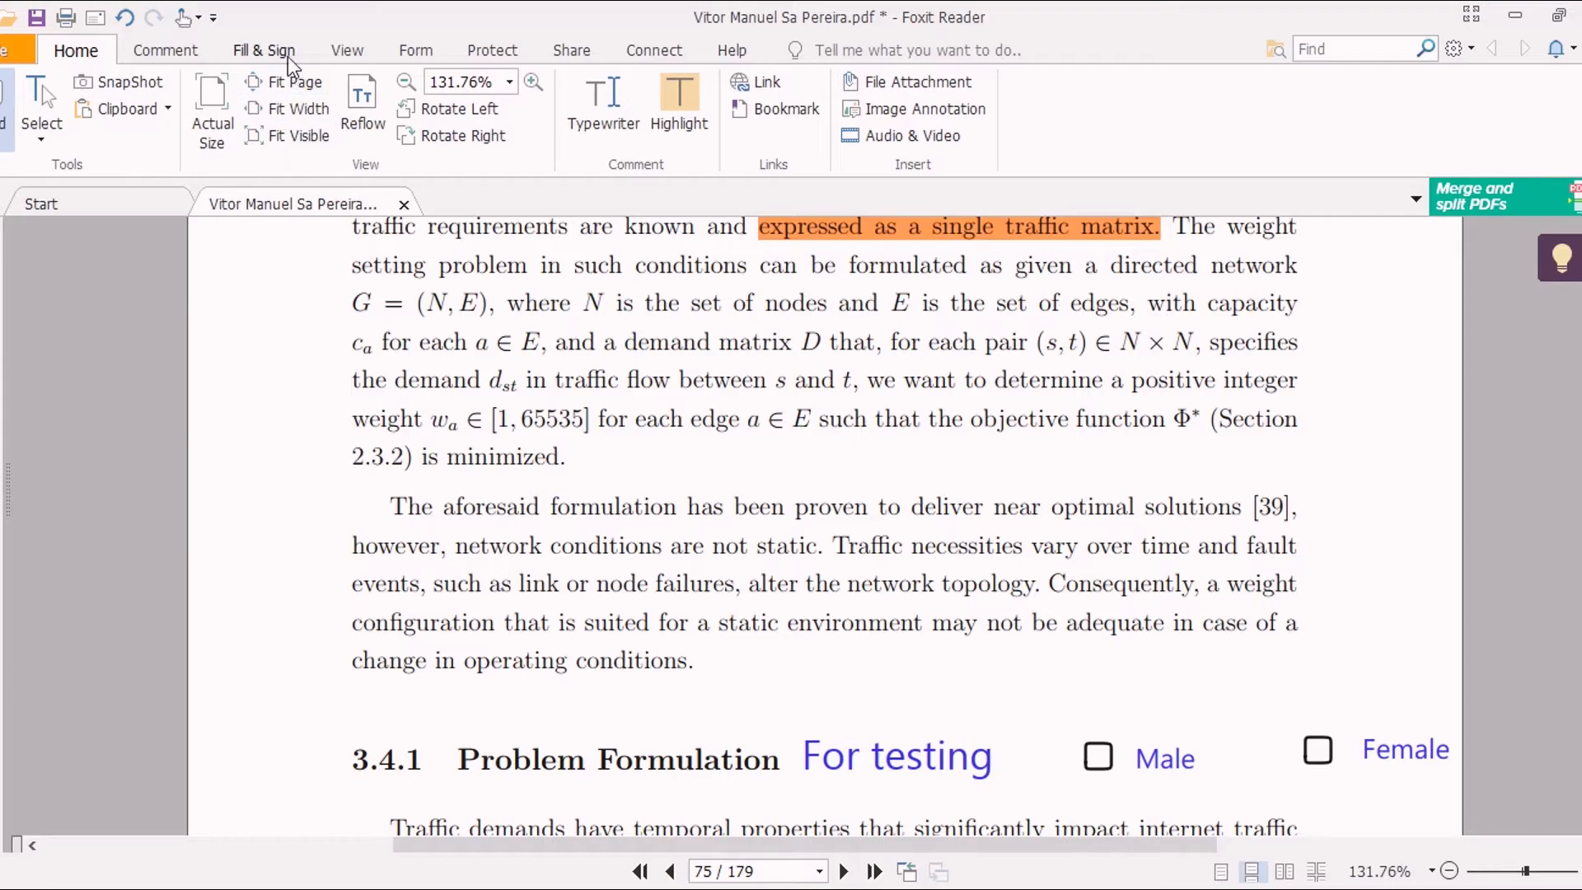
# - Add a check mark and position it inside the checkbox beside "Male"
pyautogui.click(281, 51)
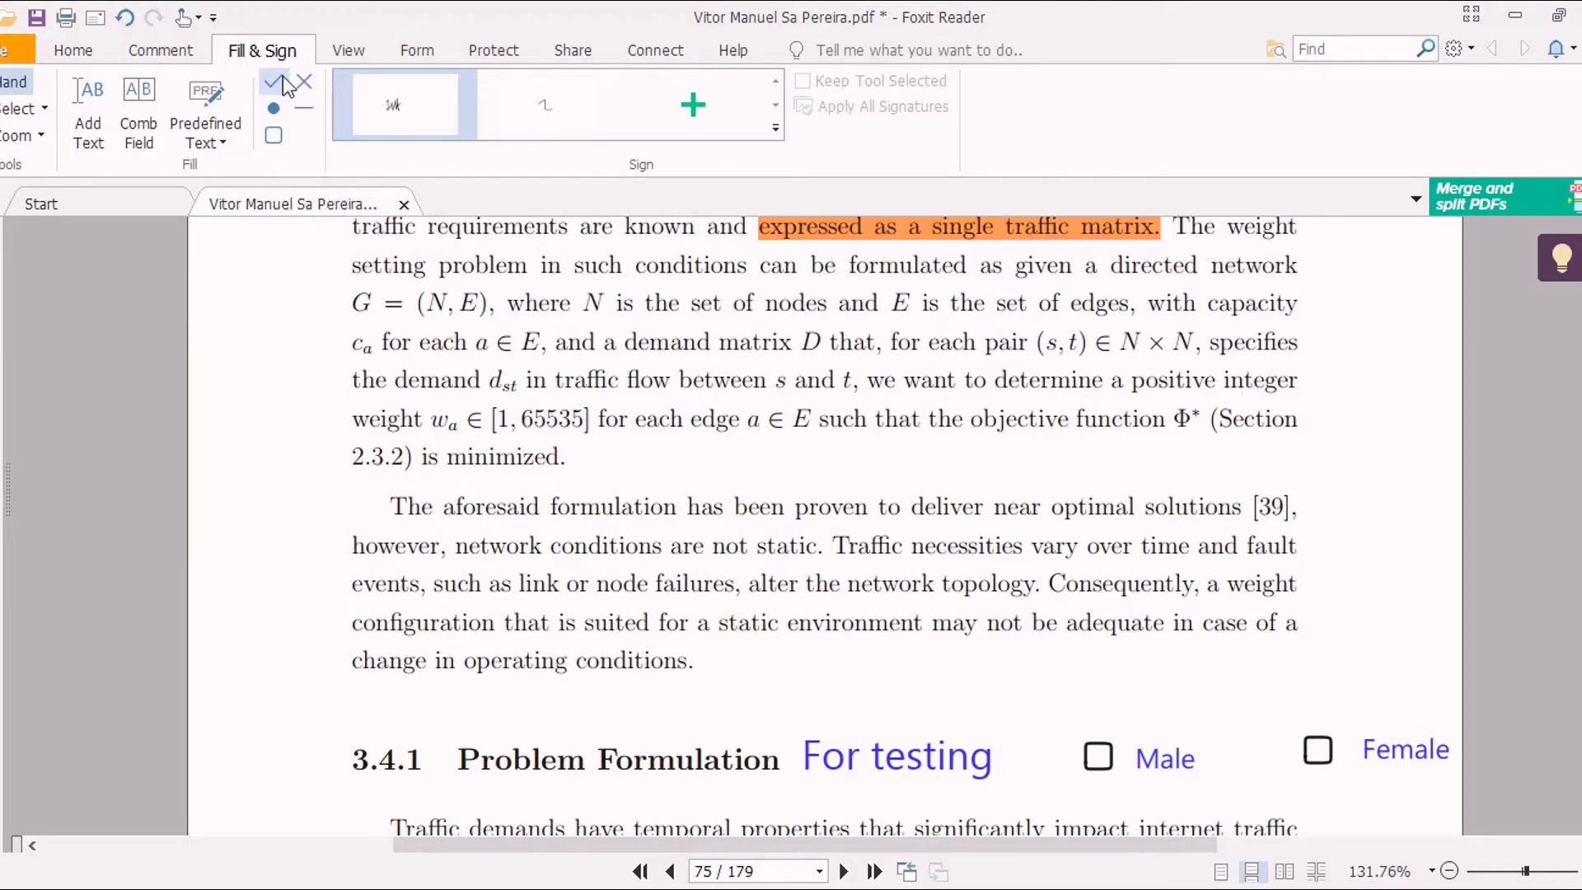
pyautogui.click(283, 85)
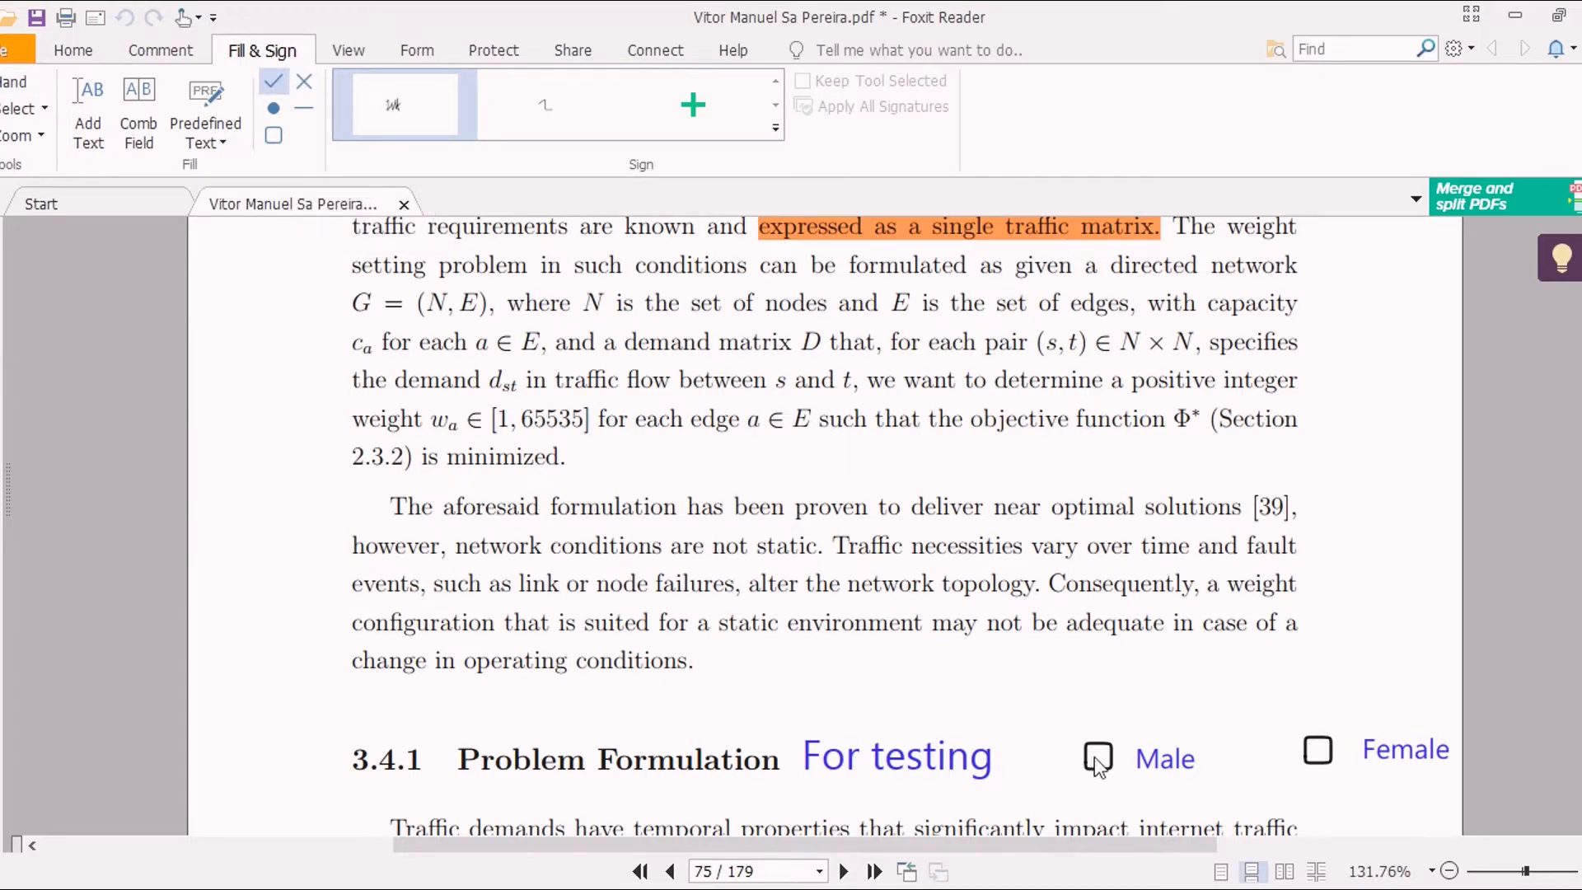
pyautogui.click(1096, 722)
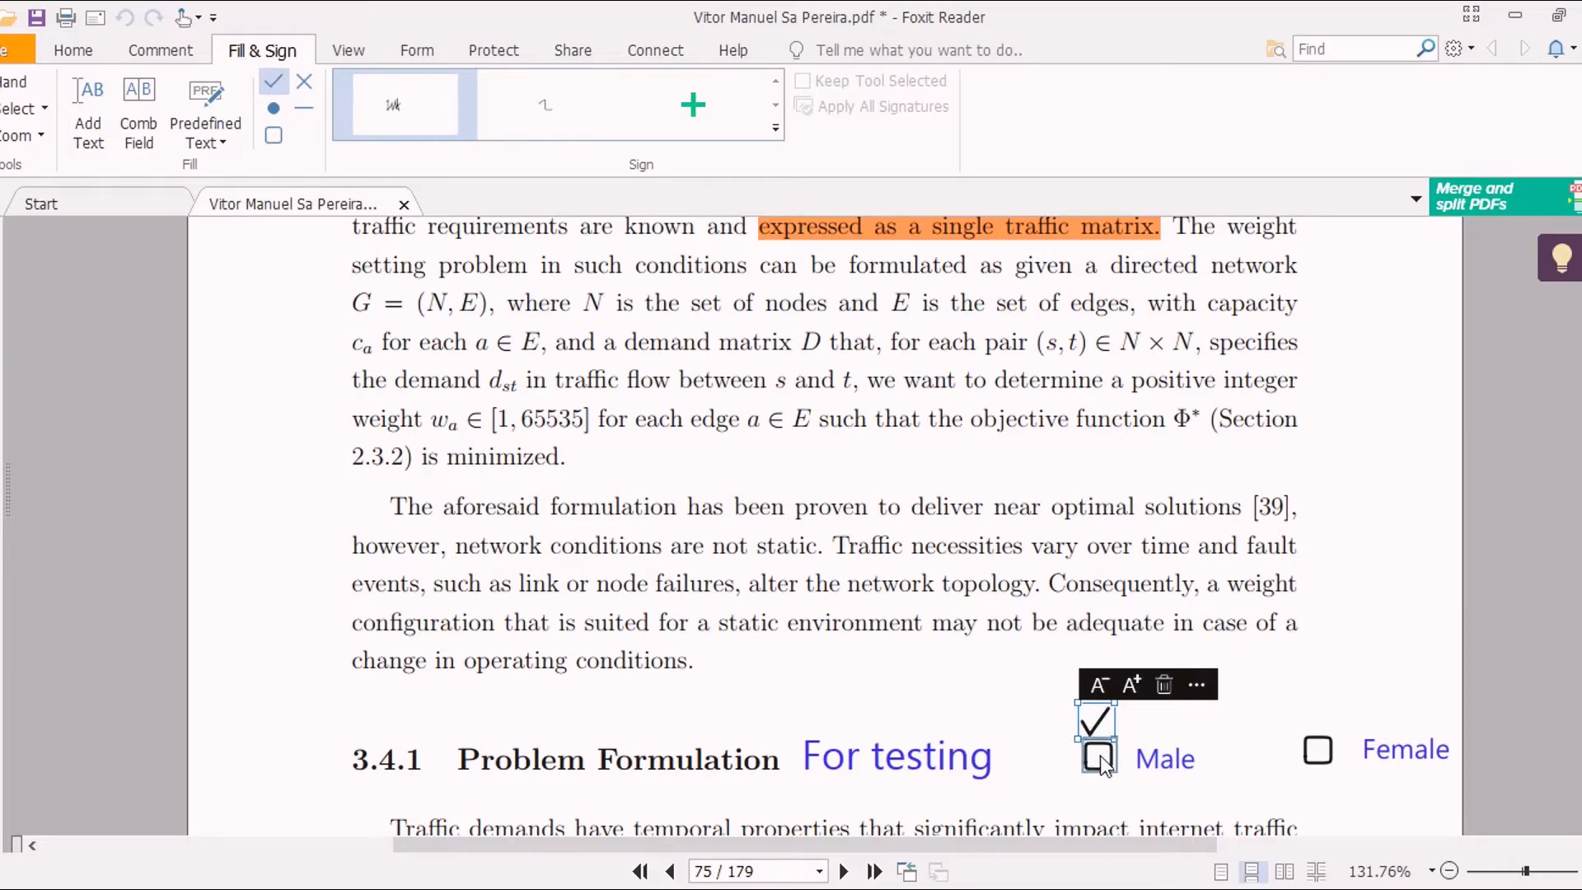
pyautogui.moveTo(1097, 723); pyautogui.dragTo(1100, 756)
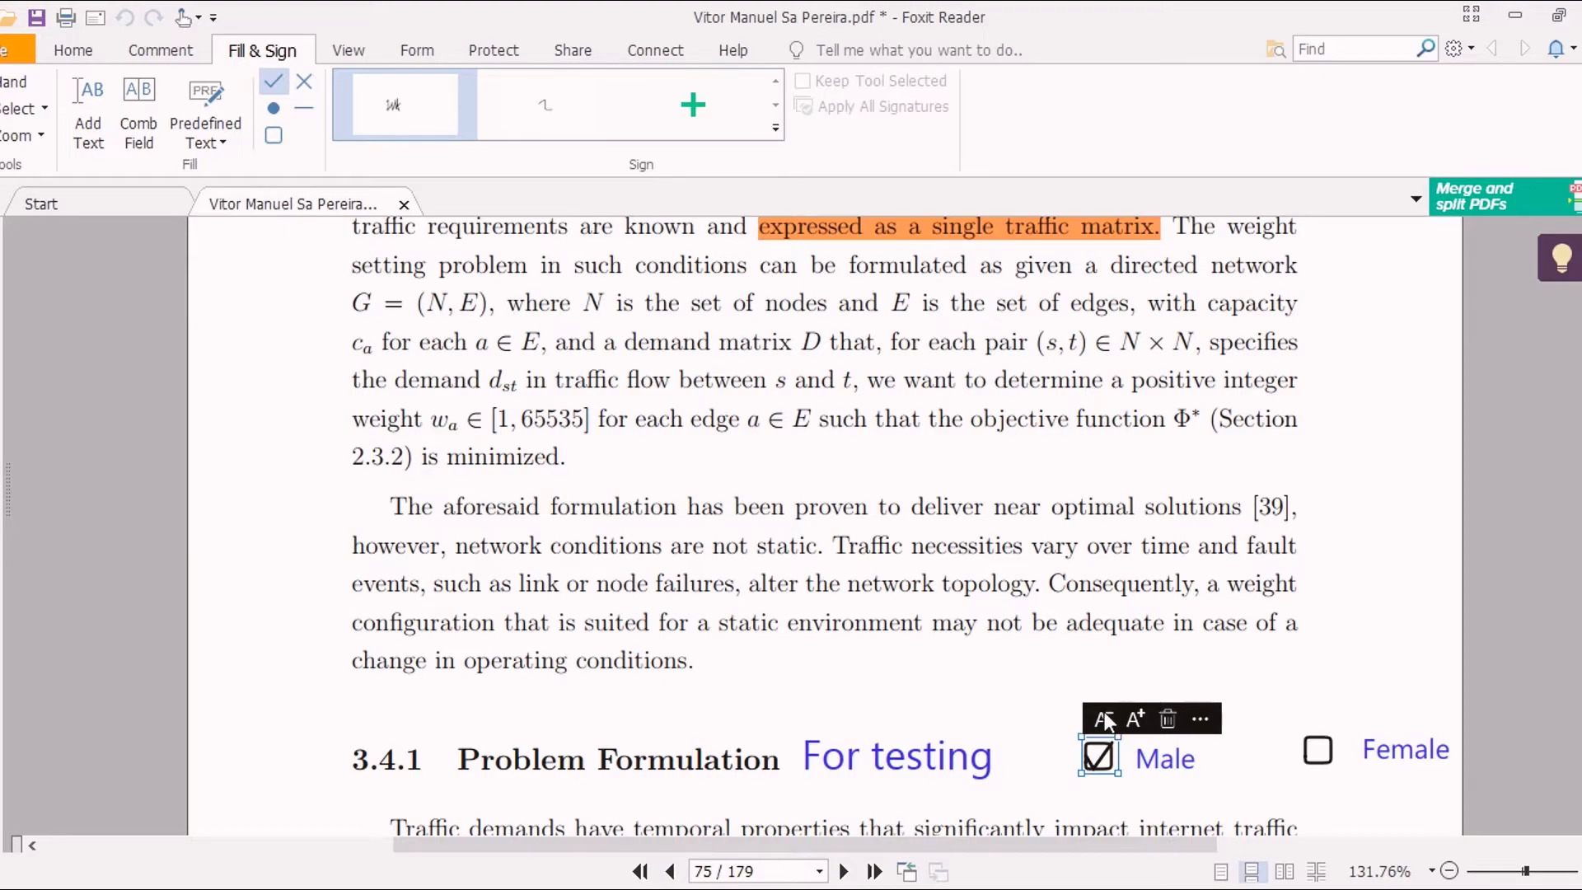
# - Draw a frame for an image annotation in the middle of blank page 7
pyautogui.click(71, 52)
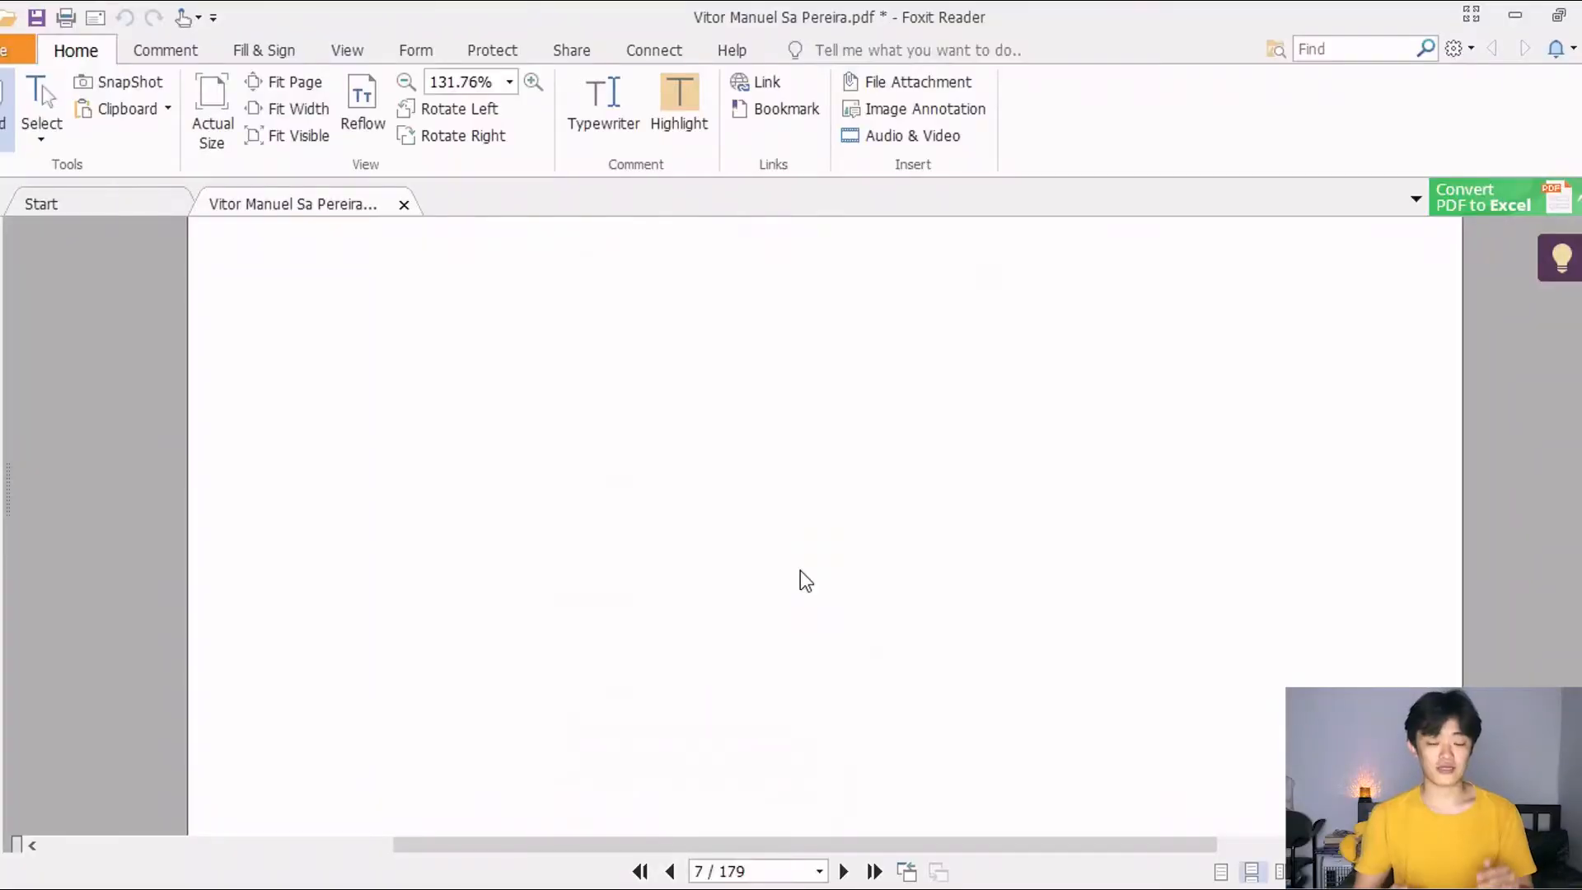
pyautogui.click(934, 112)
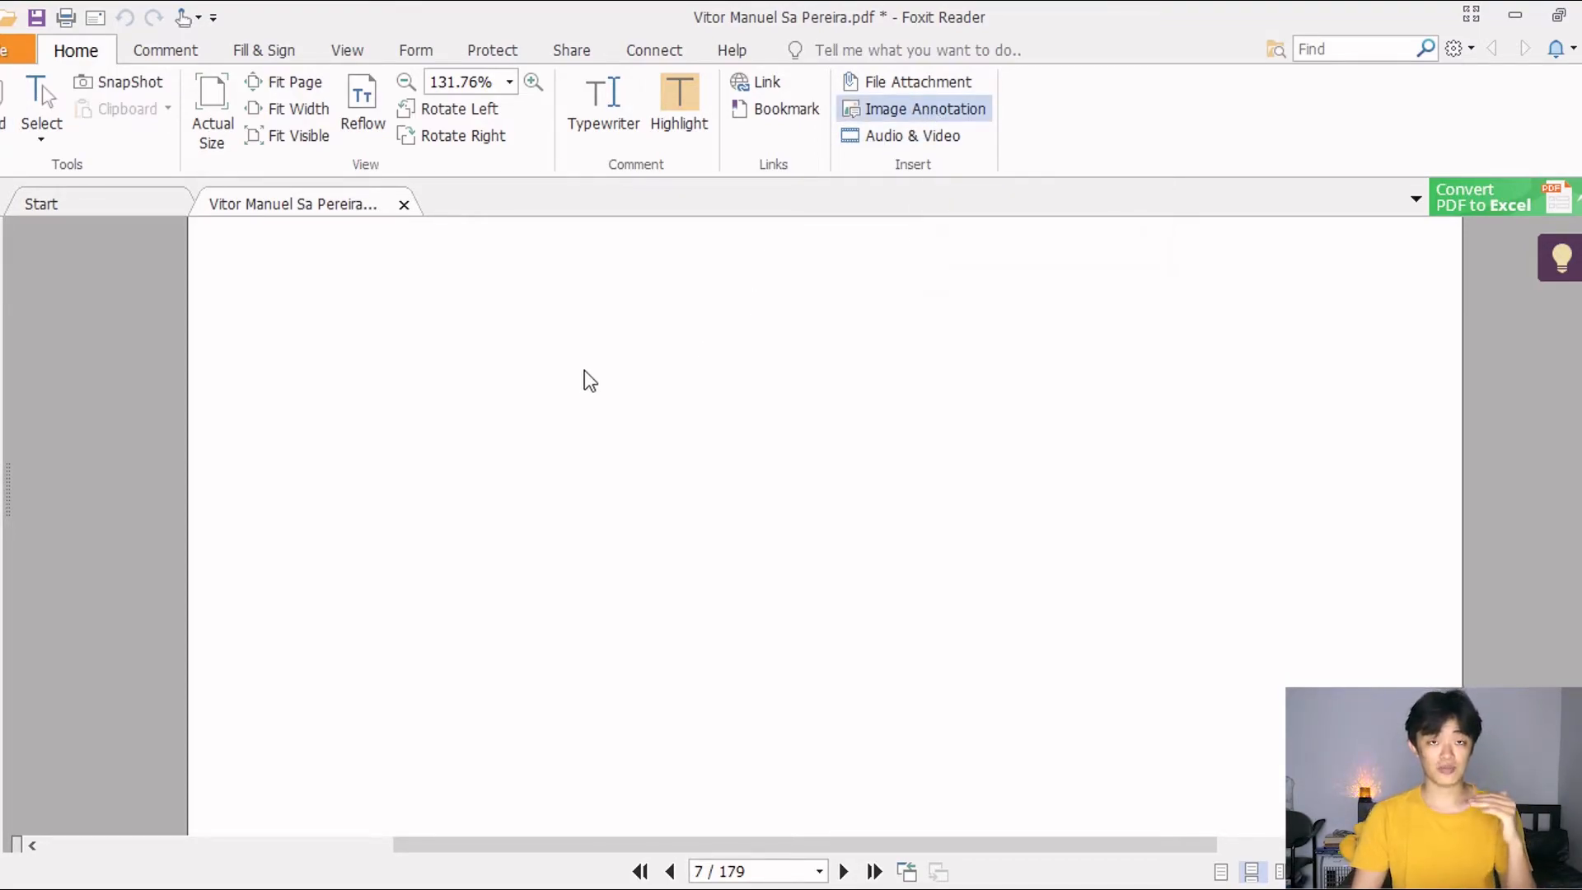
pyautogui.moveTo(584, 371)
pyautogui.mouseDown()
pyautogui.moveTo(625, 452)
pyautogui.moveTo(789, 574)
pyautogui.moveTo(818, 618)
pyautogui.mouseUp()
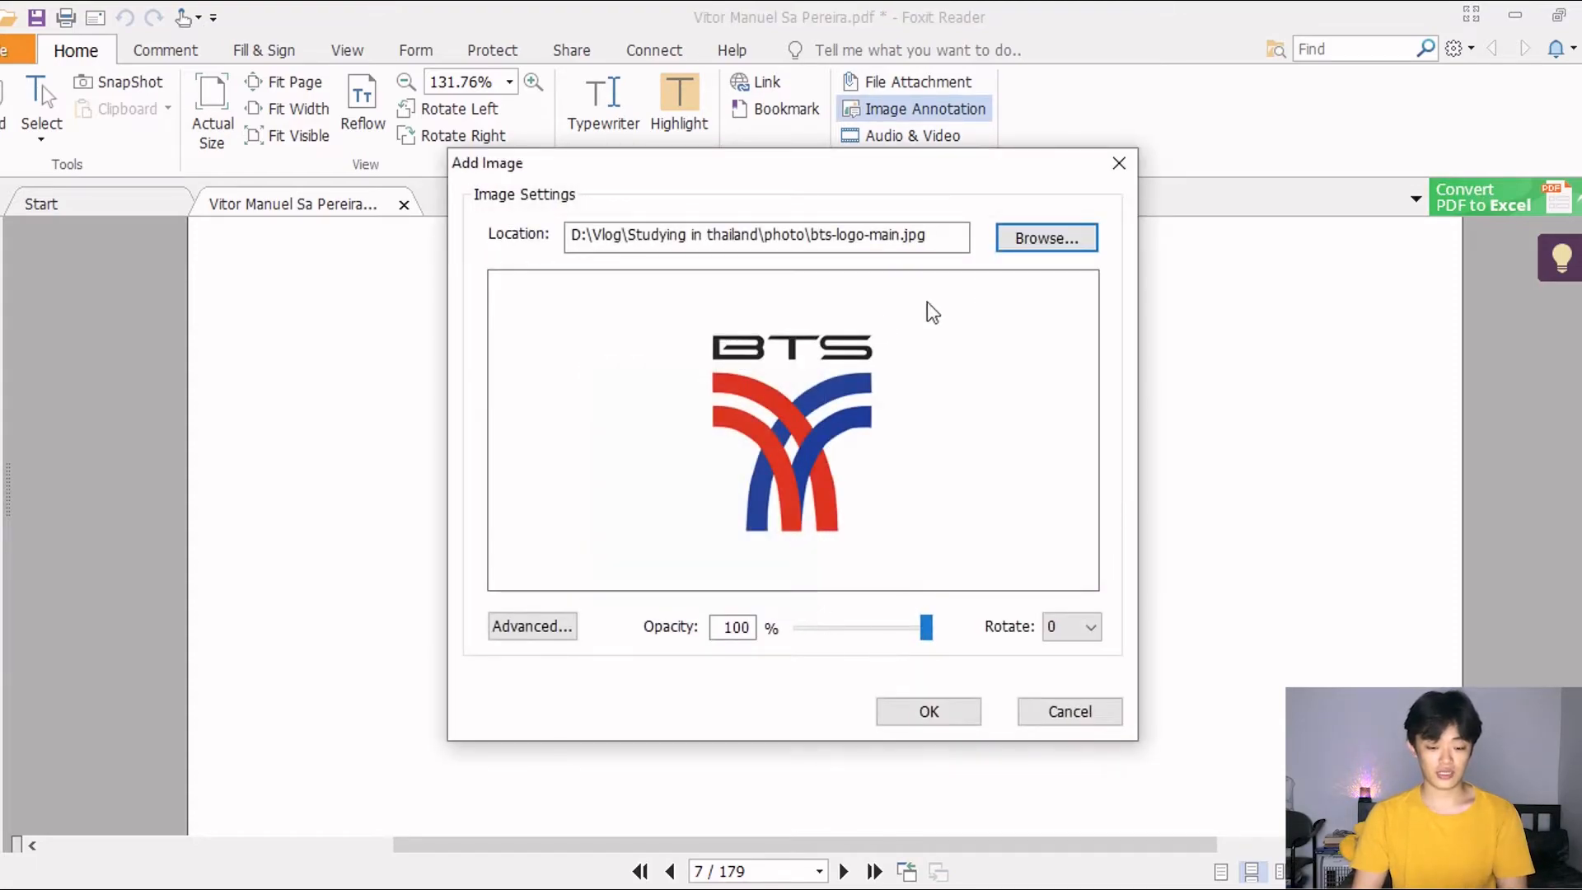
pyautogui.click(1060, 246)
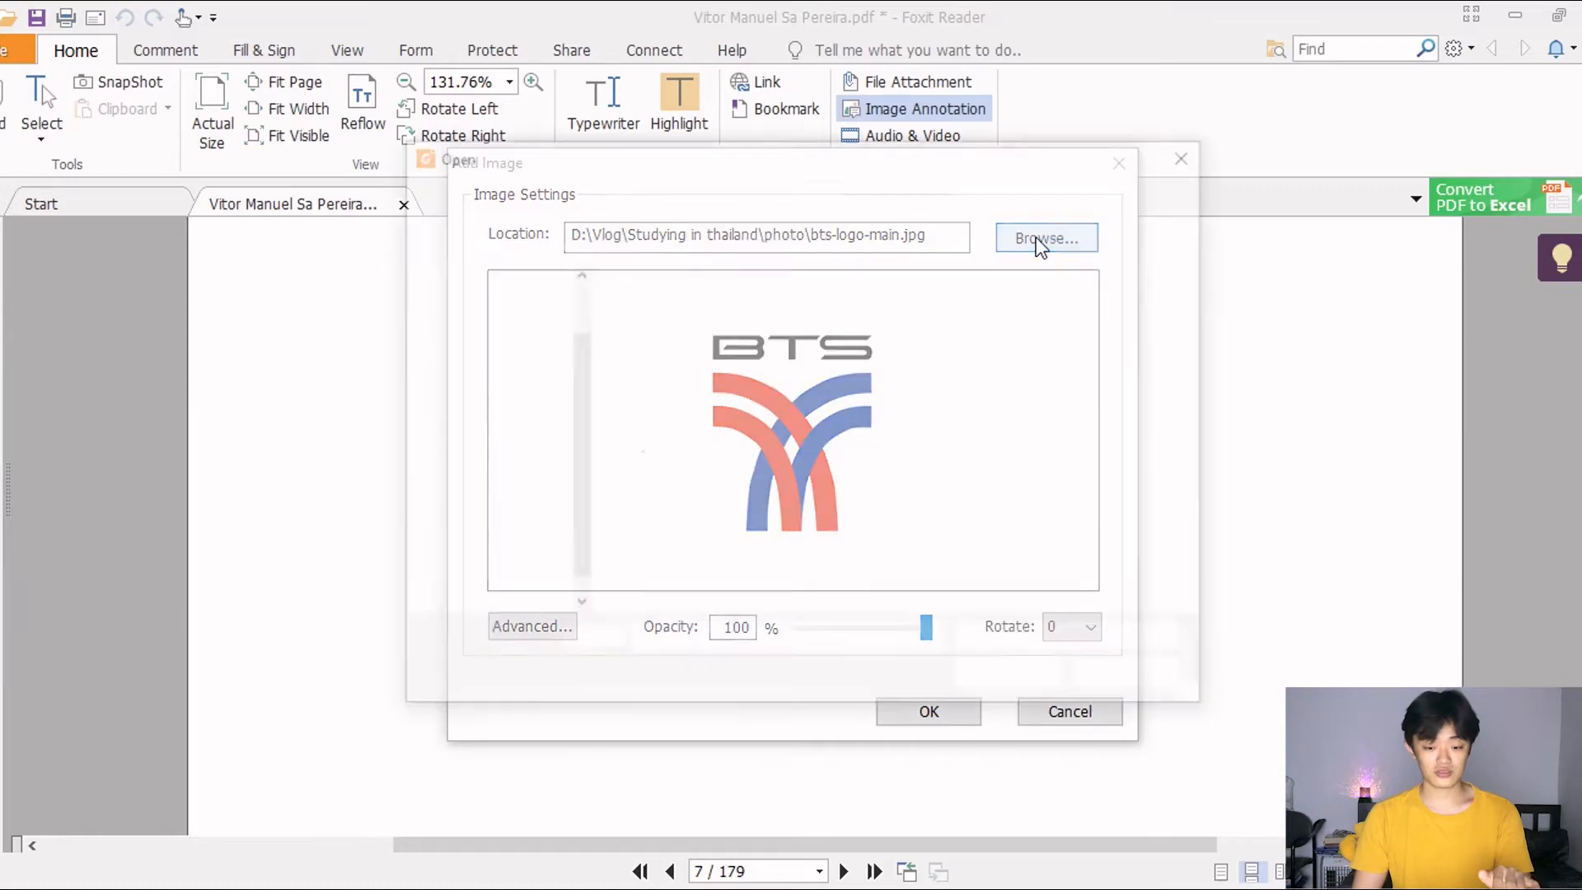
pyautogui.click(710, 375)
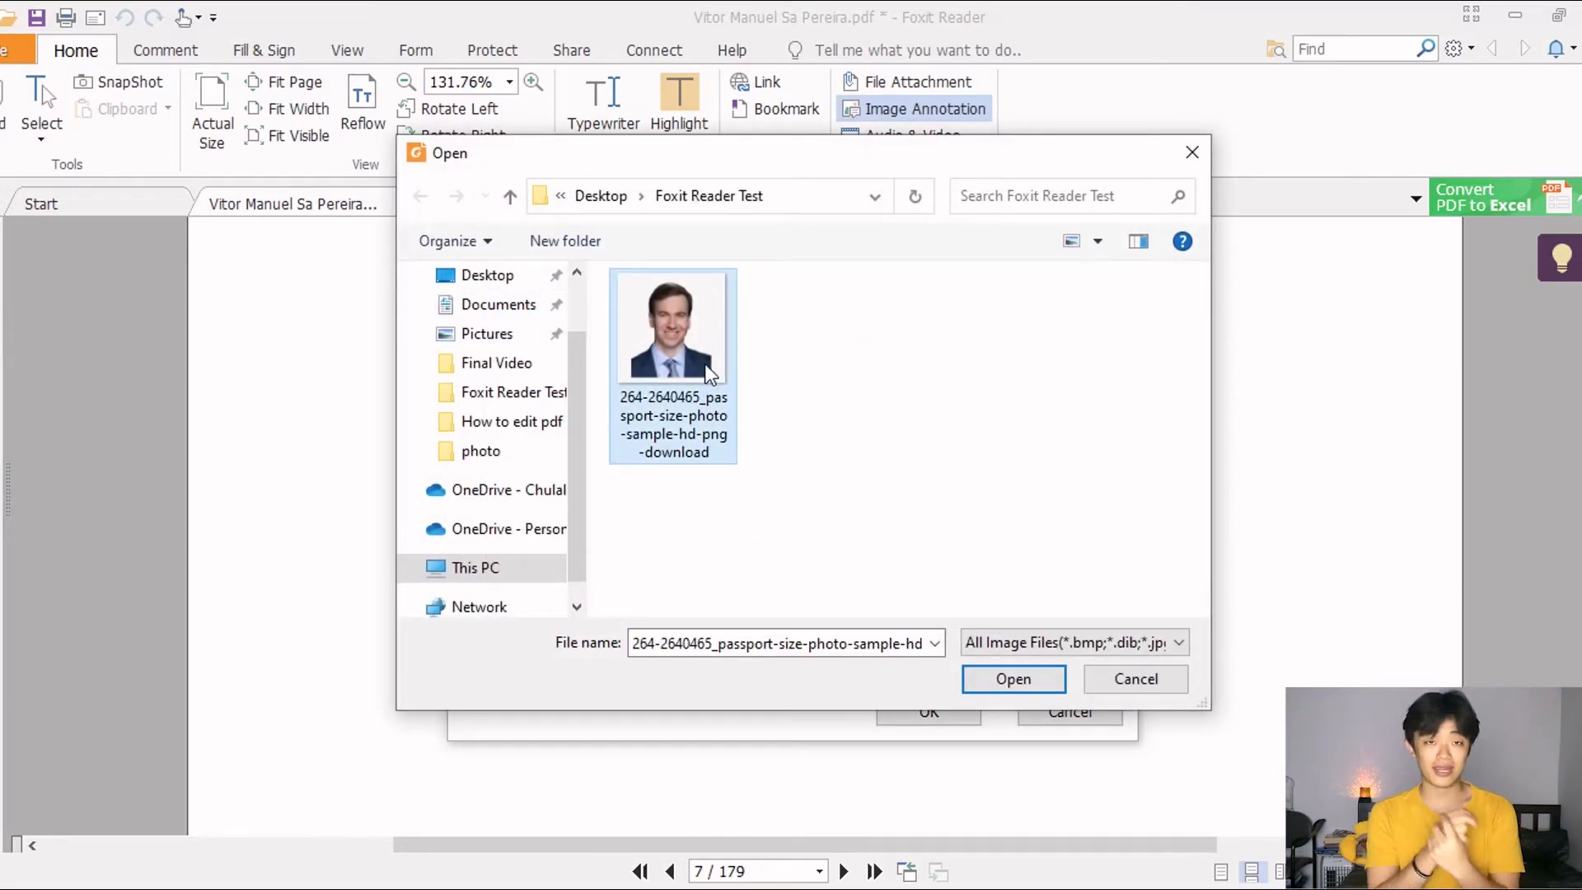
pyautogui.doubleClick(711, 375)
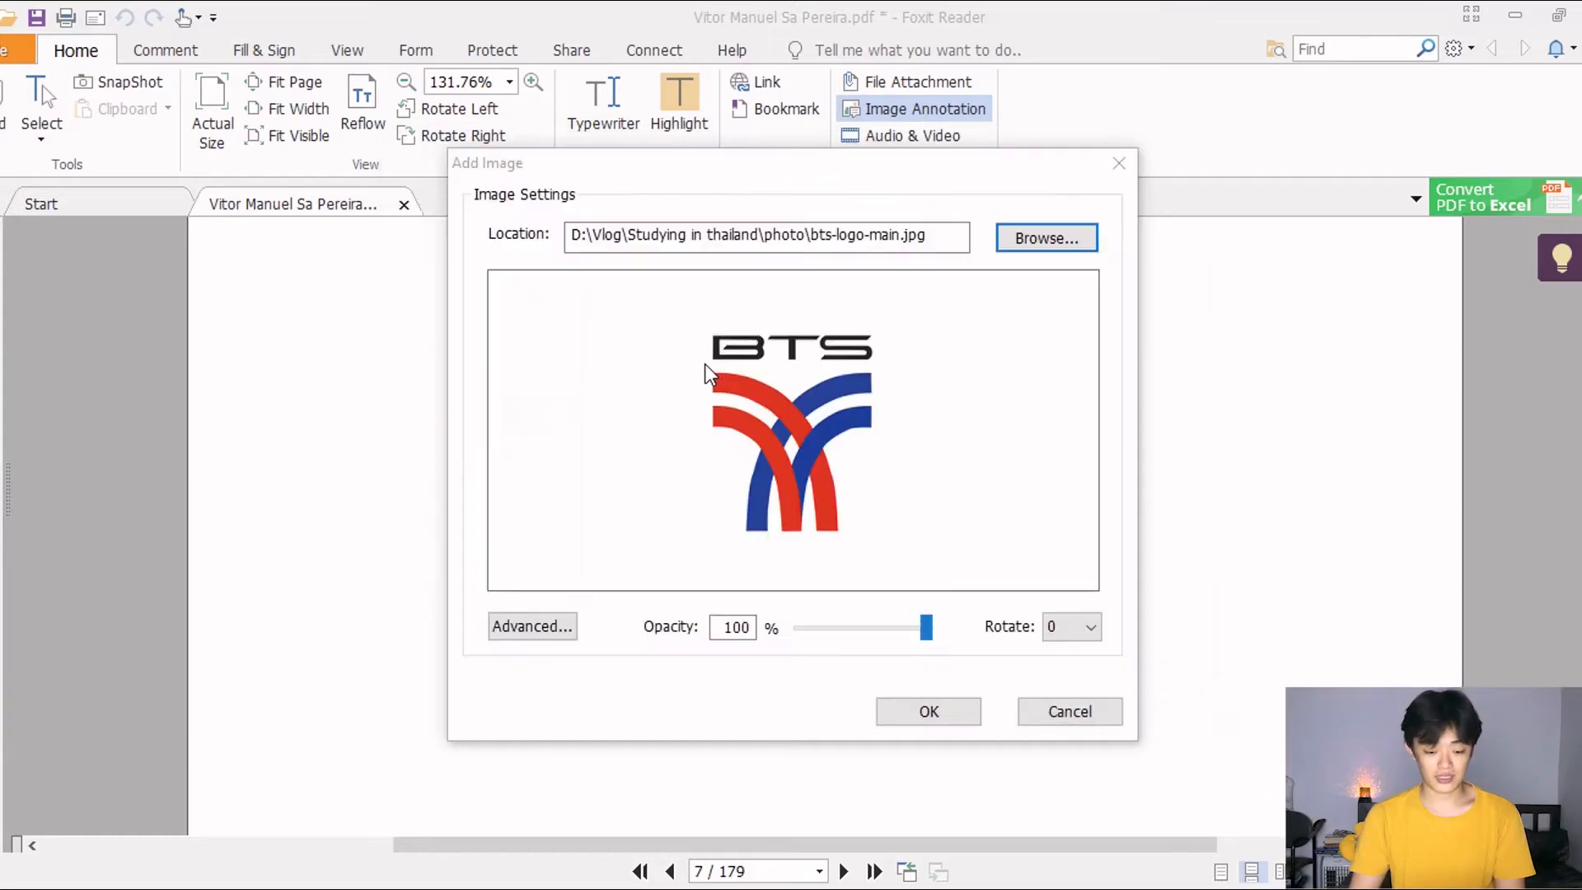
pyautogui.moveTo(927, 631)
pyautogui.mouseDown()
pyautogui.moveTo(799, 641)
pyautogui.moveTo(943, 631)
pyautogui.mouseUp()
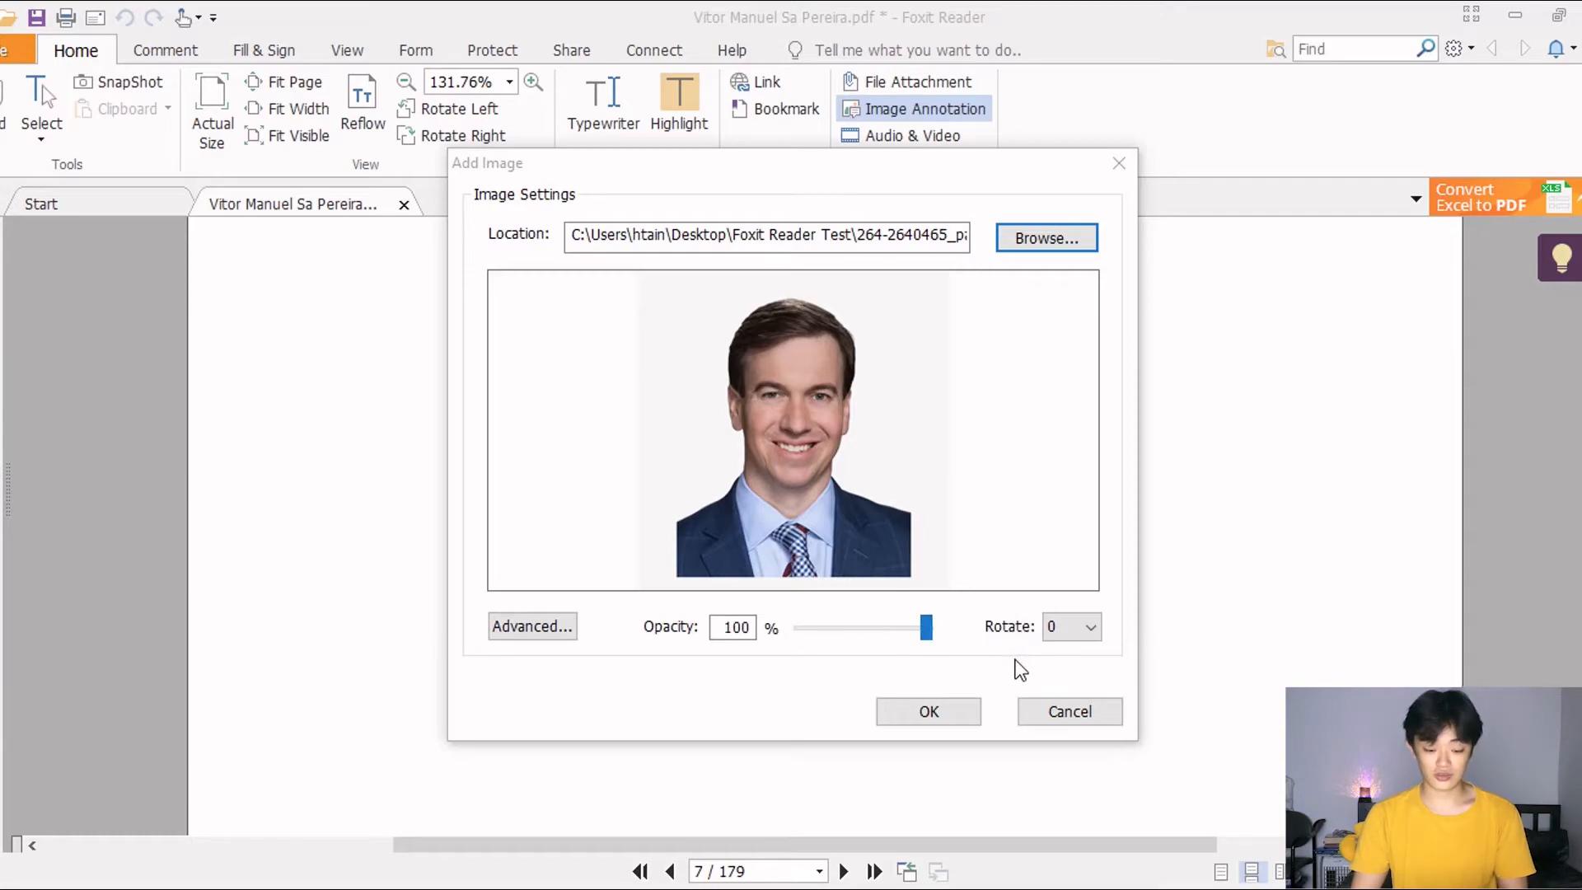
pyautogui.click(958, 715)
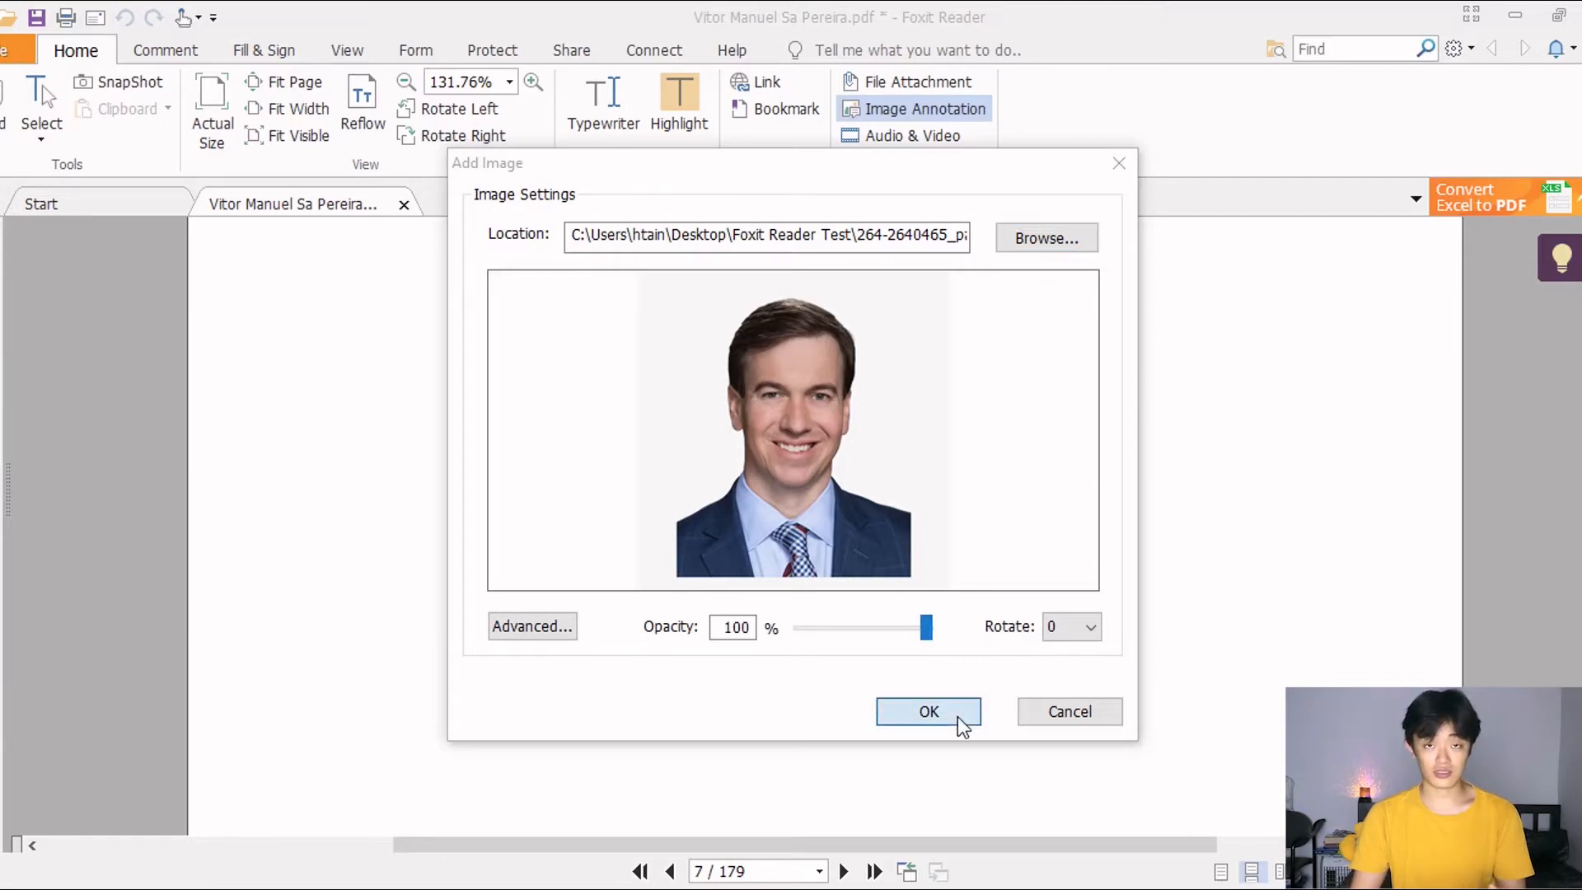
# - Reposition and slightly resize the inserted portrait photo near the centre of page 7
pyautogui.moveTo(722, 515); pyautogui.dragTo(816, 522)
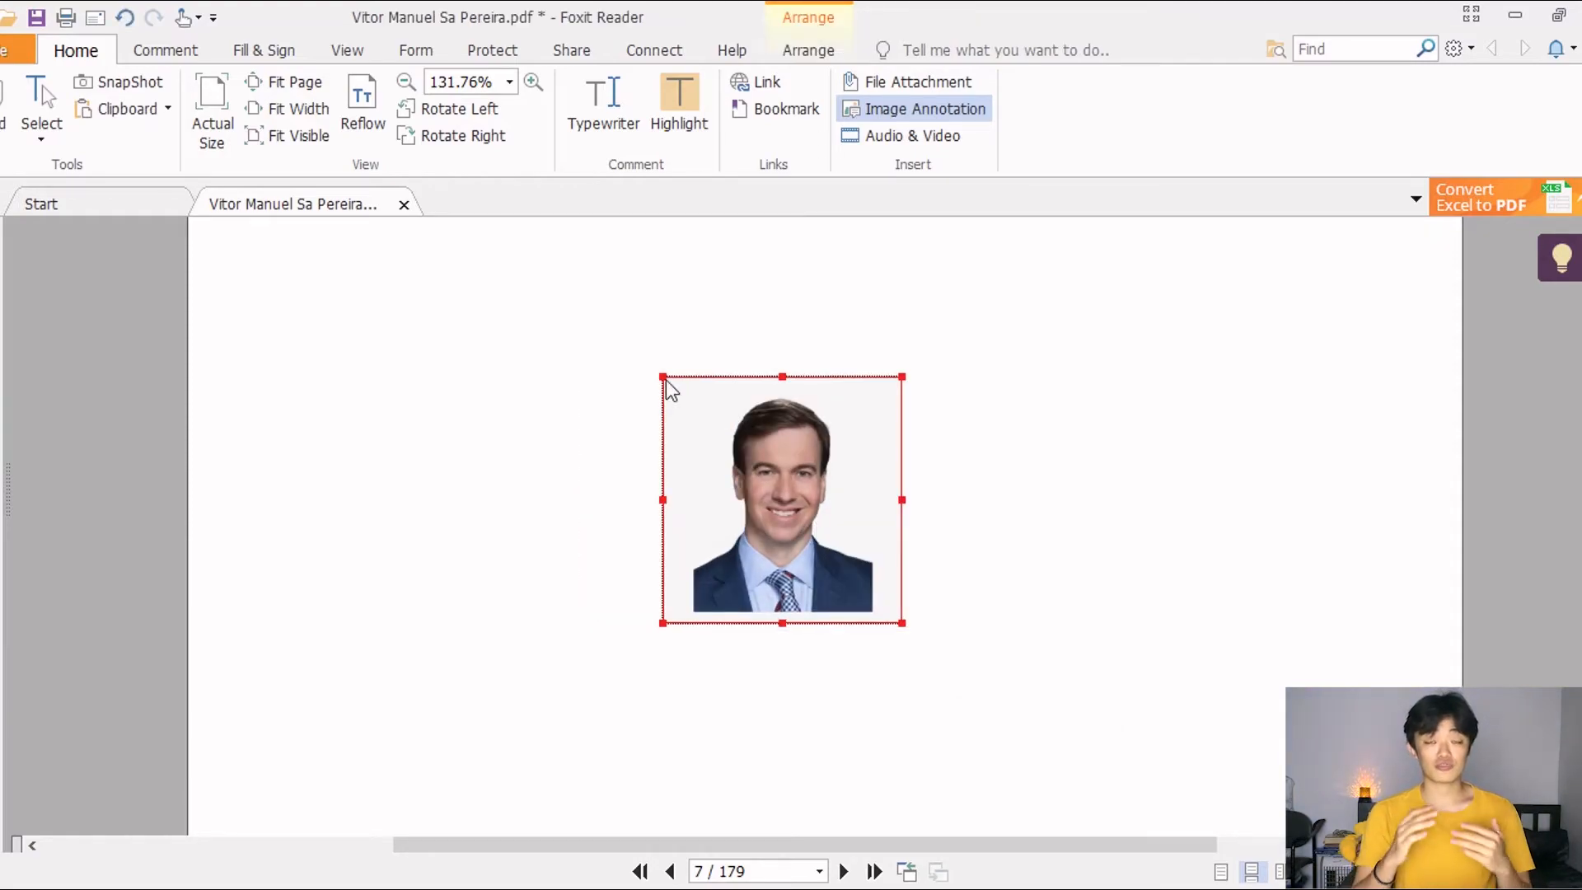
pyautogui.moveTo(775, 488); pyautogui.dragTo(814, 476)
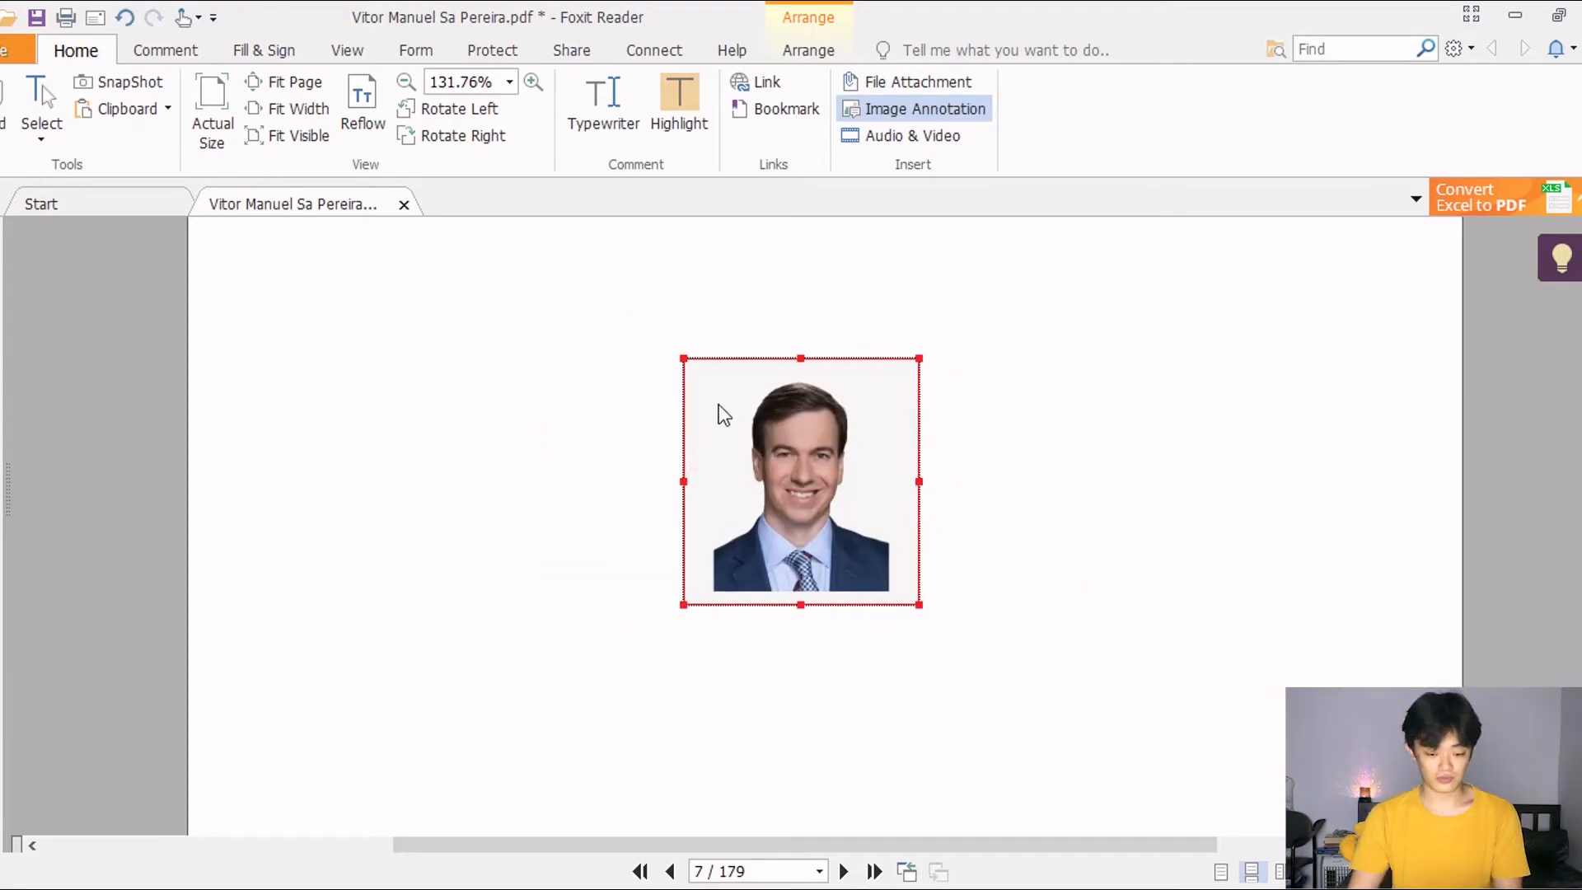
pyautogui.moveTo(685, 359)
pyautogui.mouseDown()
pyautogui.moveTo(734, 436)
pyautogui.moveTo(657, 399)
pyautogui.mouseUp()
pyautogui.moveTo(645, 493)
pyautogui.mouseDown()
pyautogui.moveTo(733, 493)
pyautogui.moveTo(694, 485)
pyautogui.mouseUp()
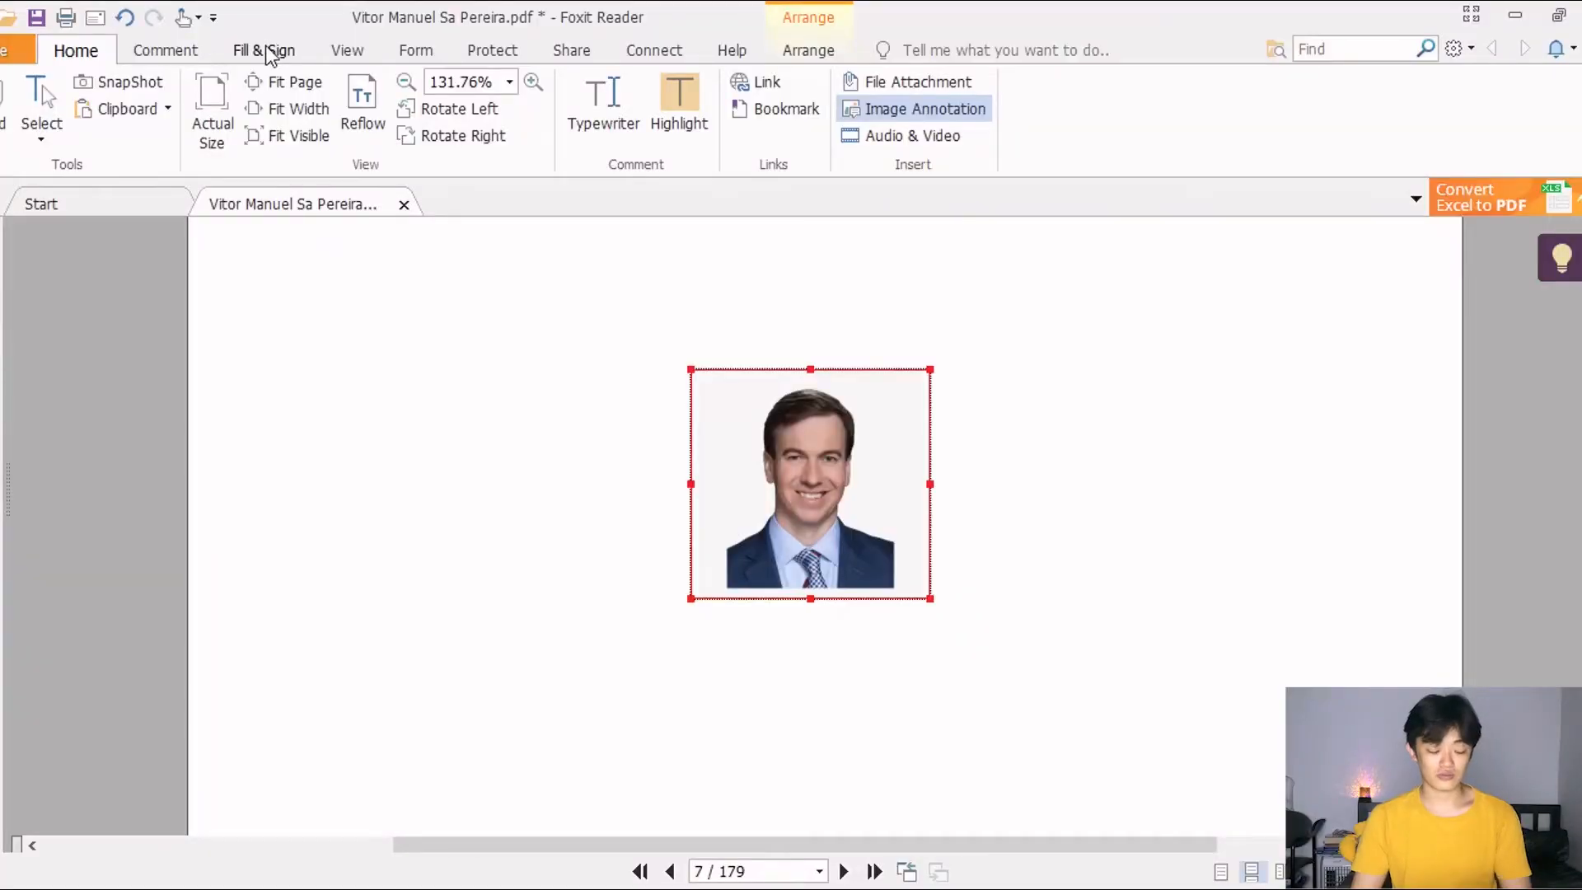
# - Create and save a hand-drawn signature in black and white, and place it below the portrait photo on page 7
pyautogui.click(265, 52)
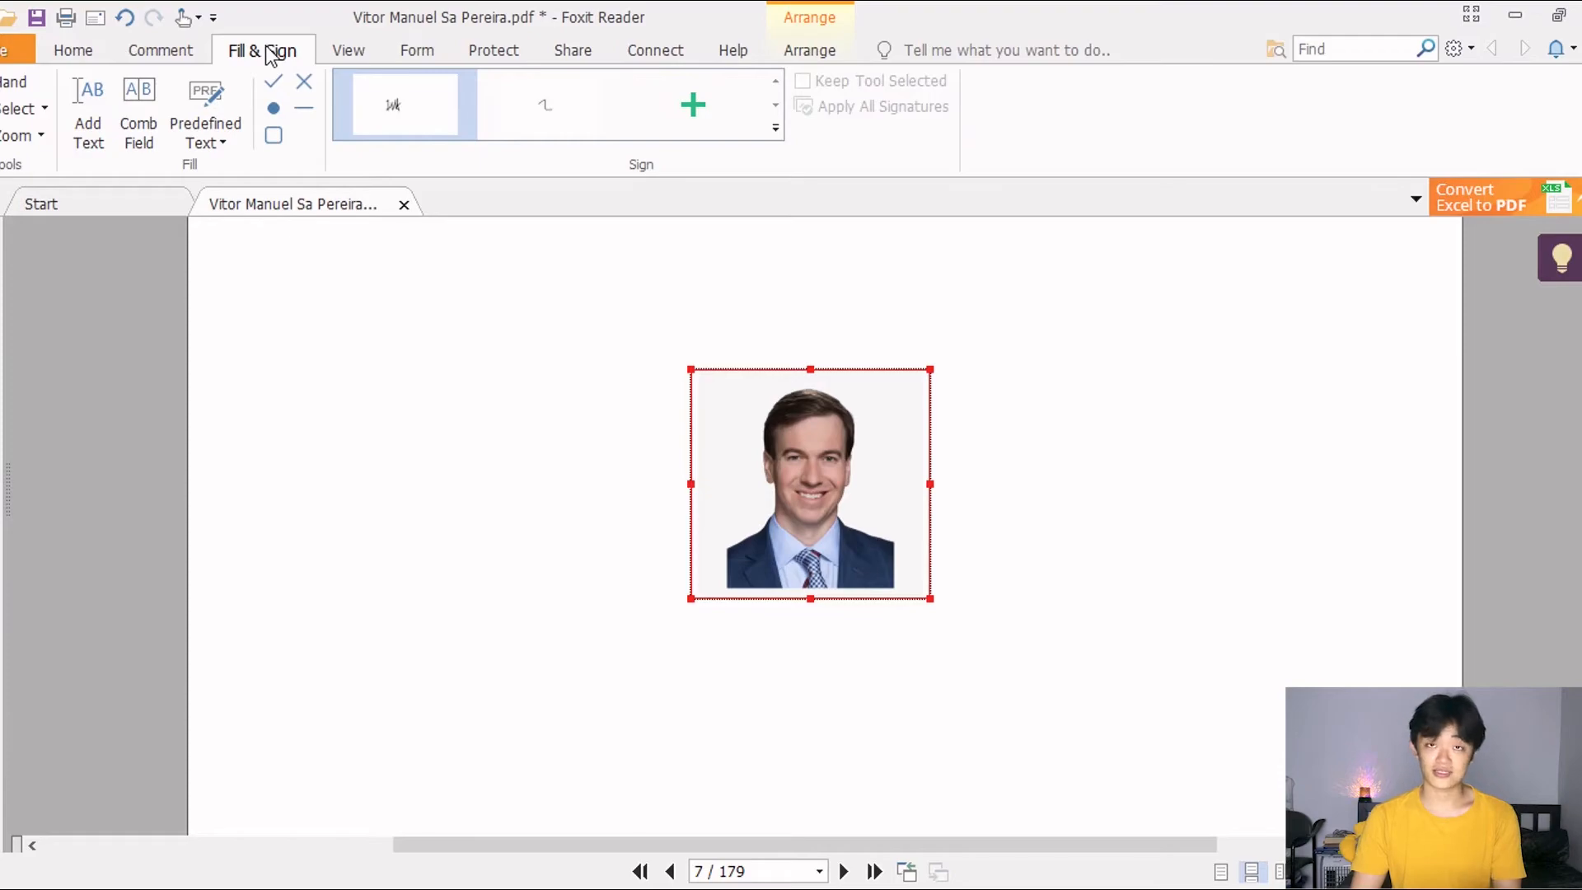
pyautogui.click(687, 111)
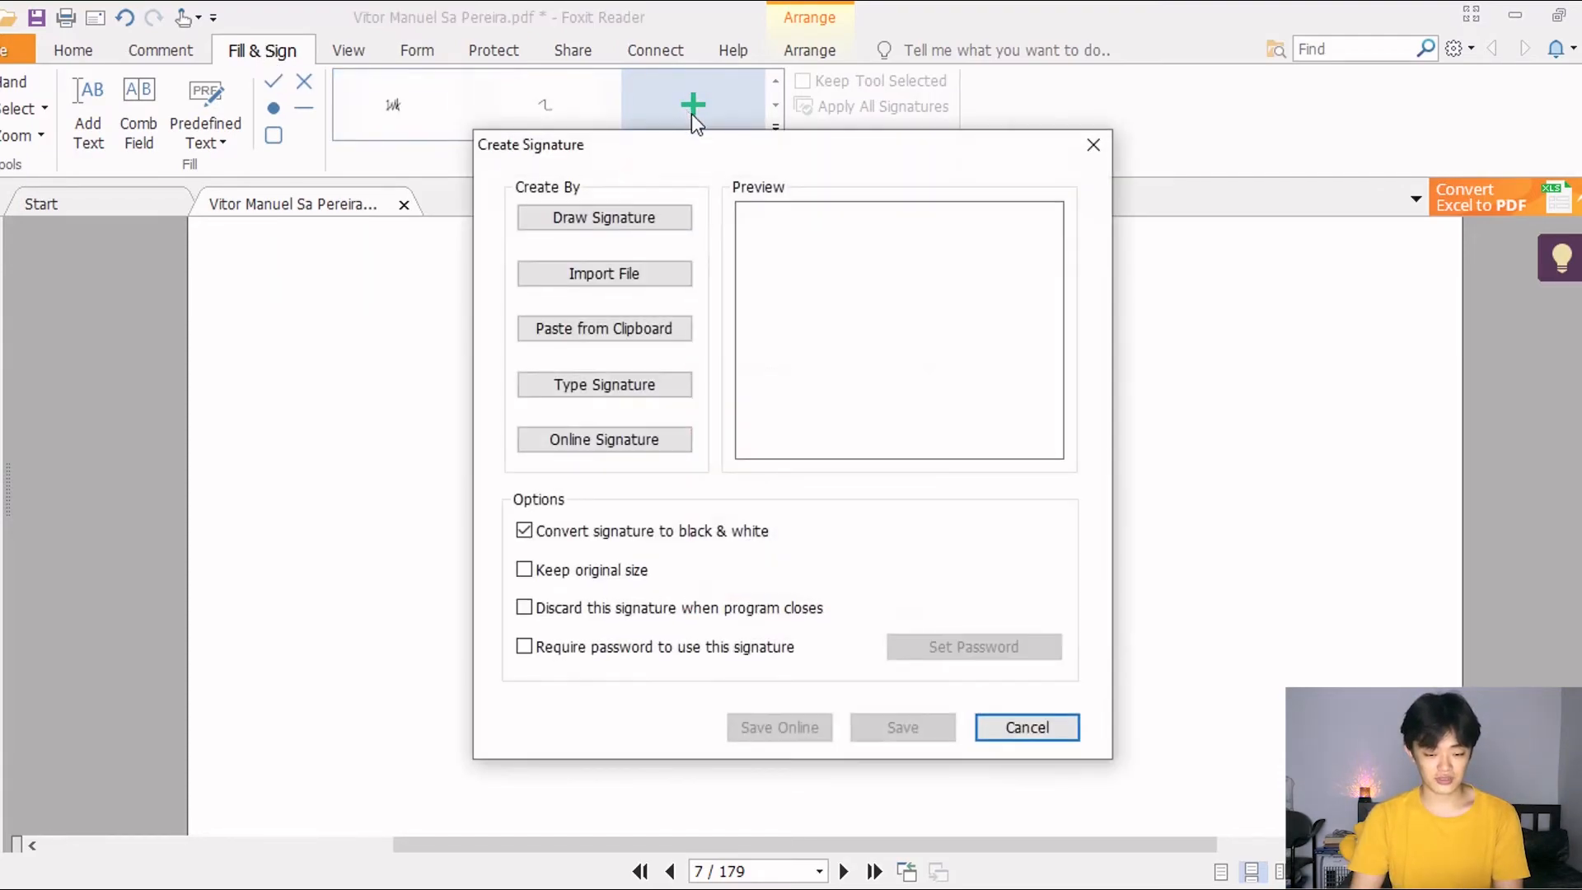
pyautogui.click(659, 228)
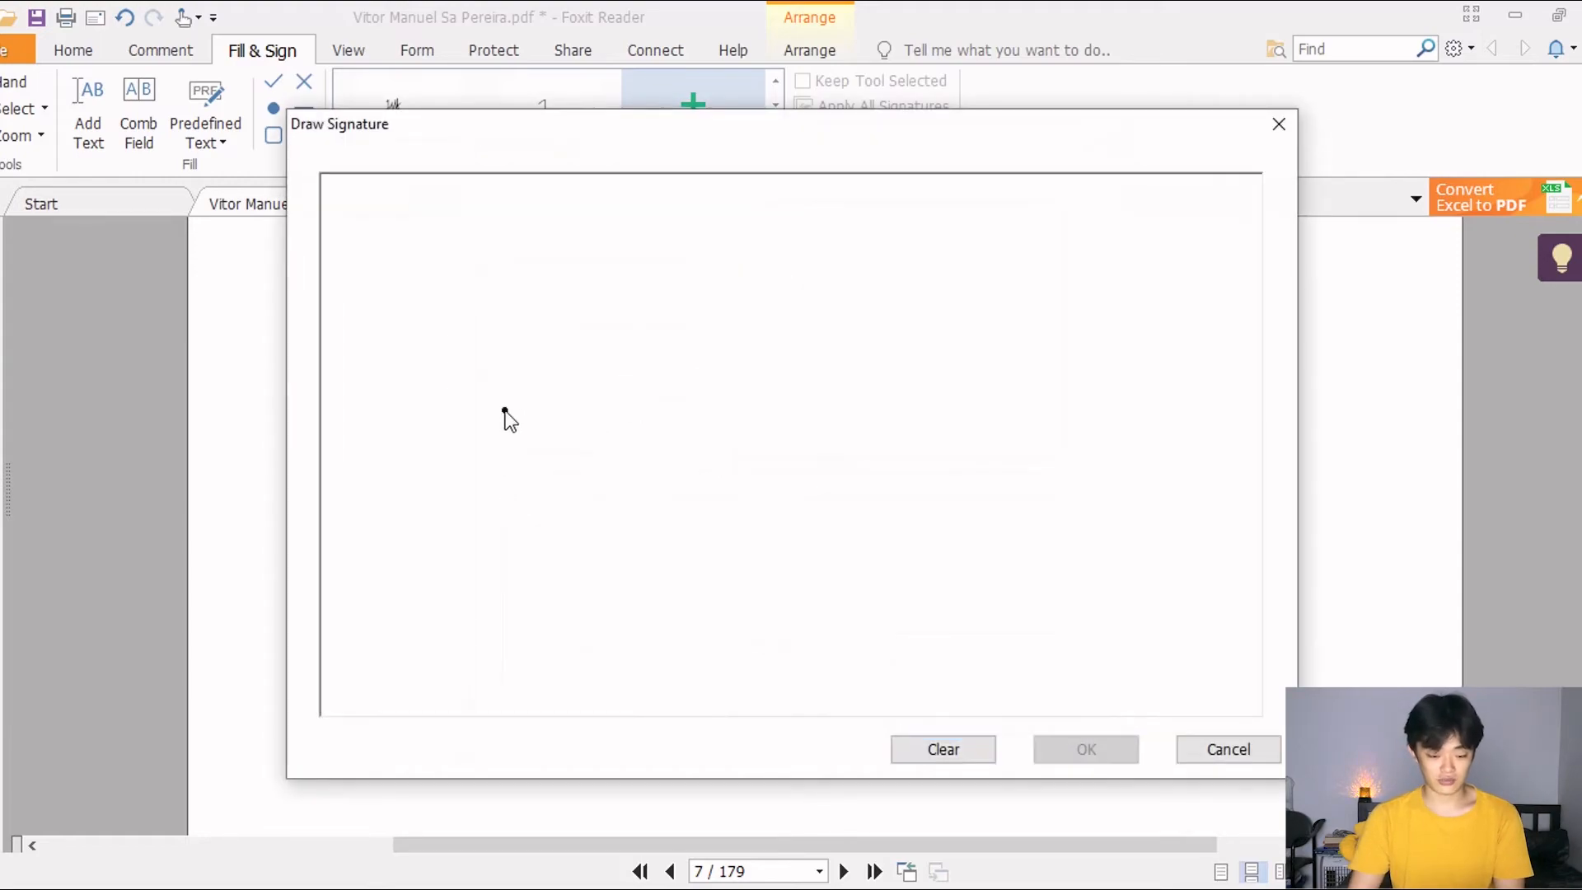
pyautogui.moveTo(504, 409)
pyautogui.mouseDown()
pyautogui.moveTo(544, 487)
pyautogui.moveTo(731, 455)
pyautogui.moveTo(707, 424)
pyautogui.moveTo(805, 473)
pyautogui.moveTo(1064, 334)
pyautogui.mouseUp()
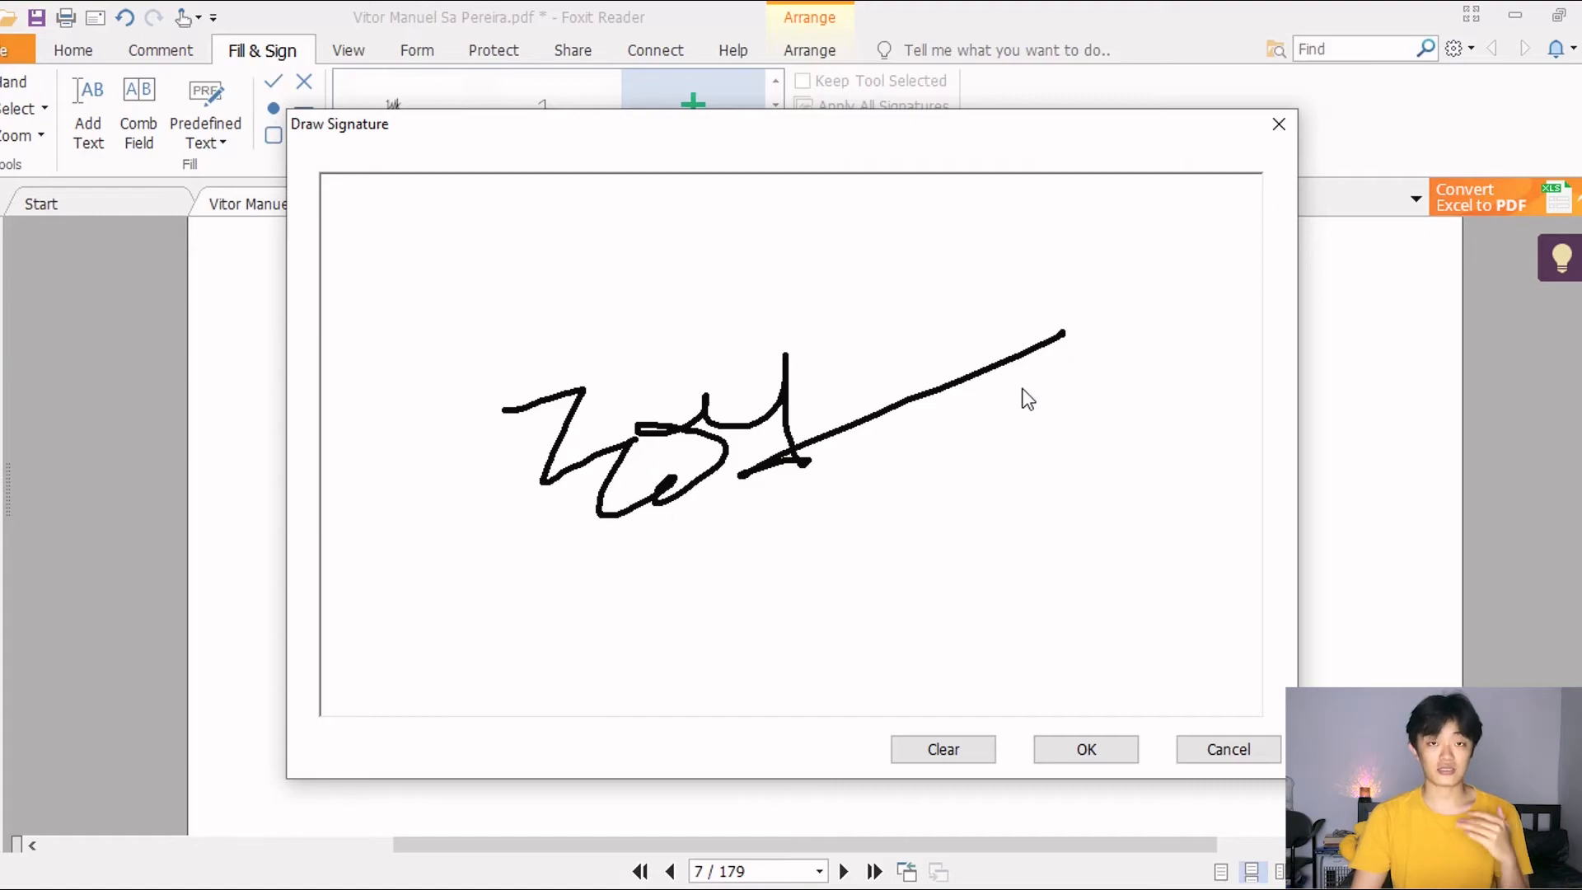
pyautogui.click(1058, 746)
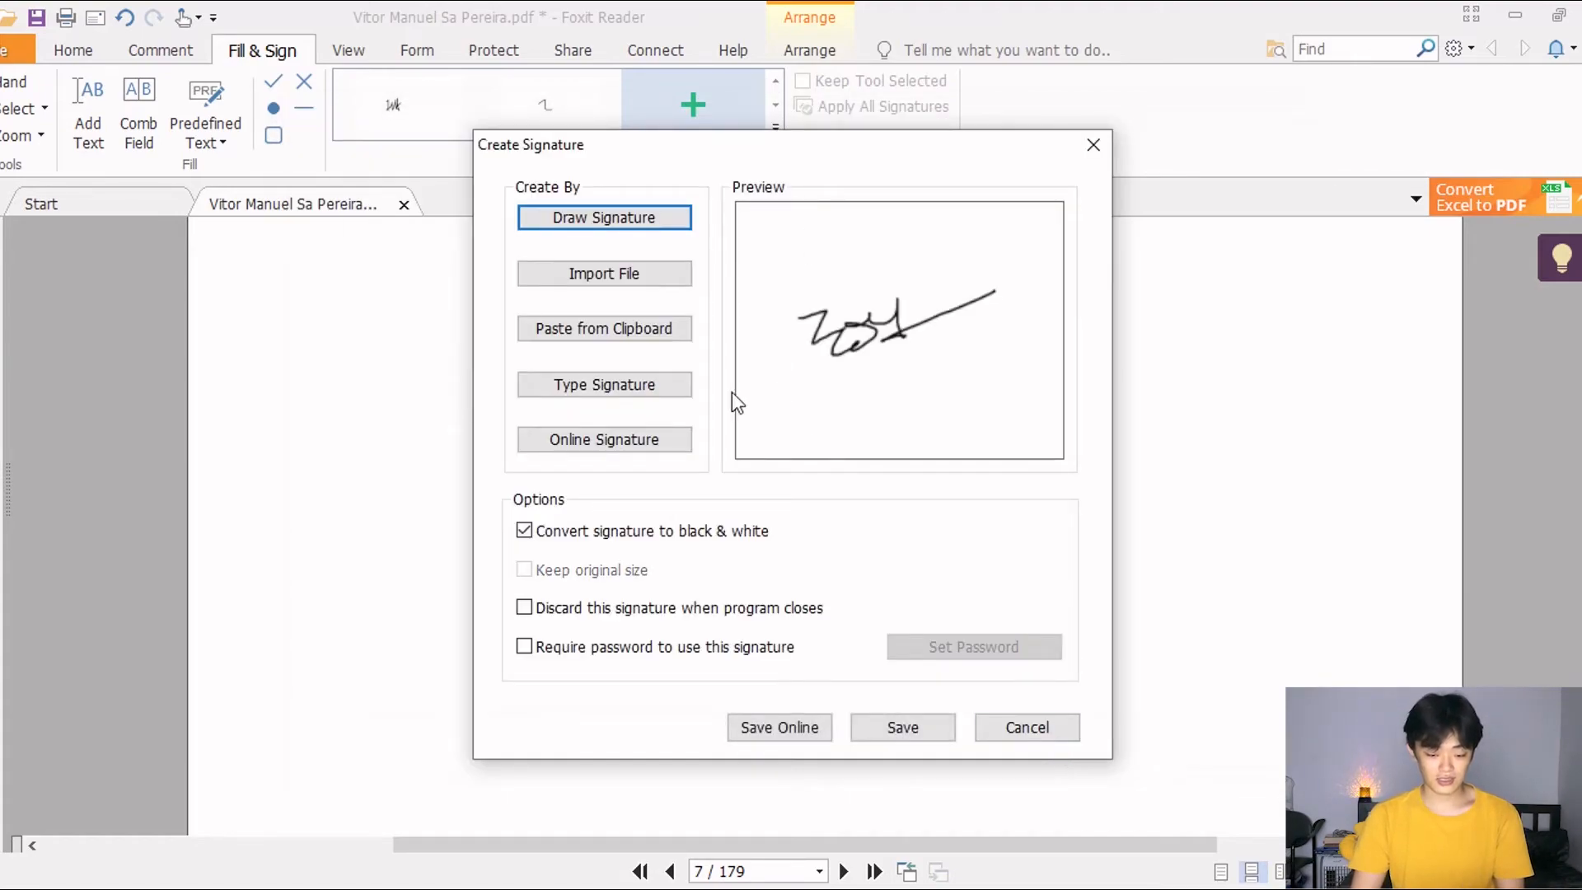
pyautogui.click(924, 733)
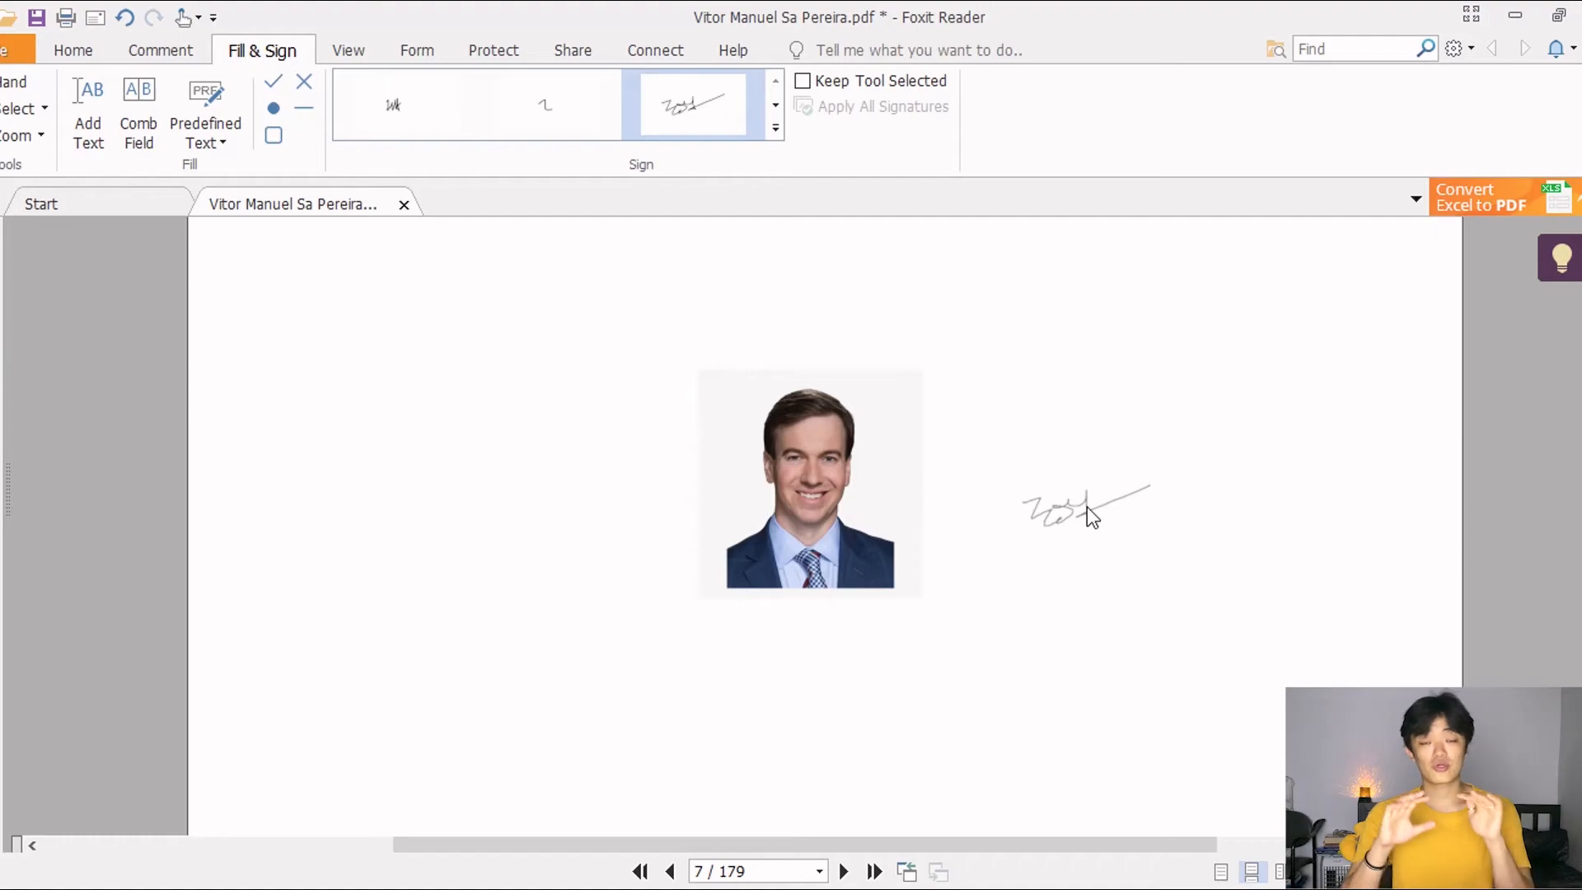
pyautogui.click(837, 686)
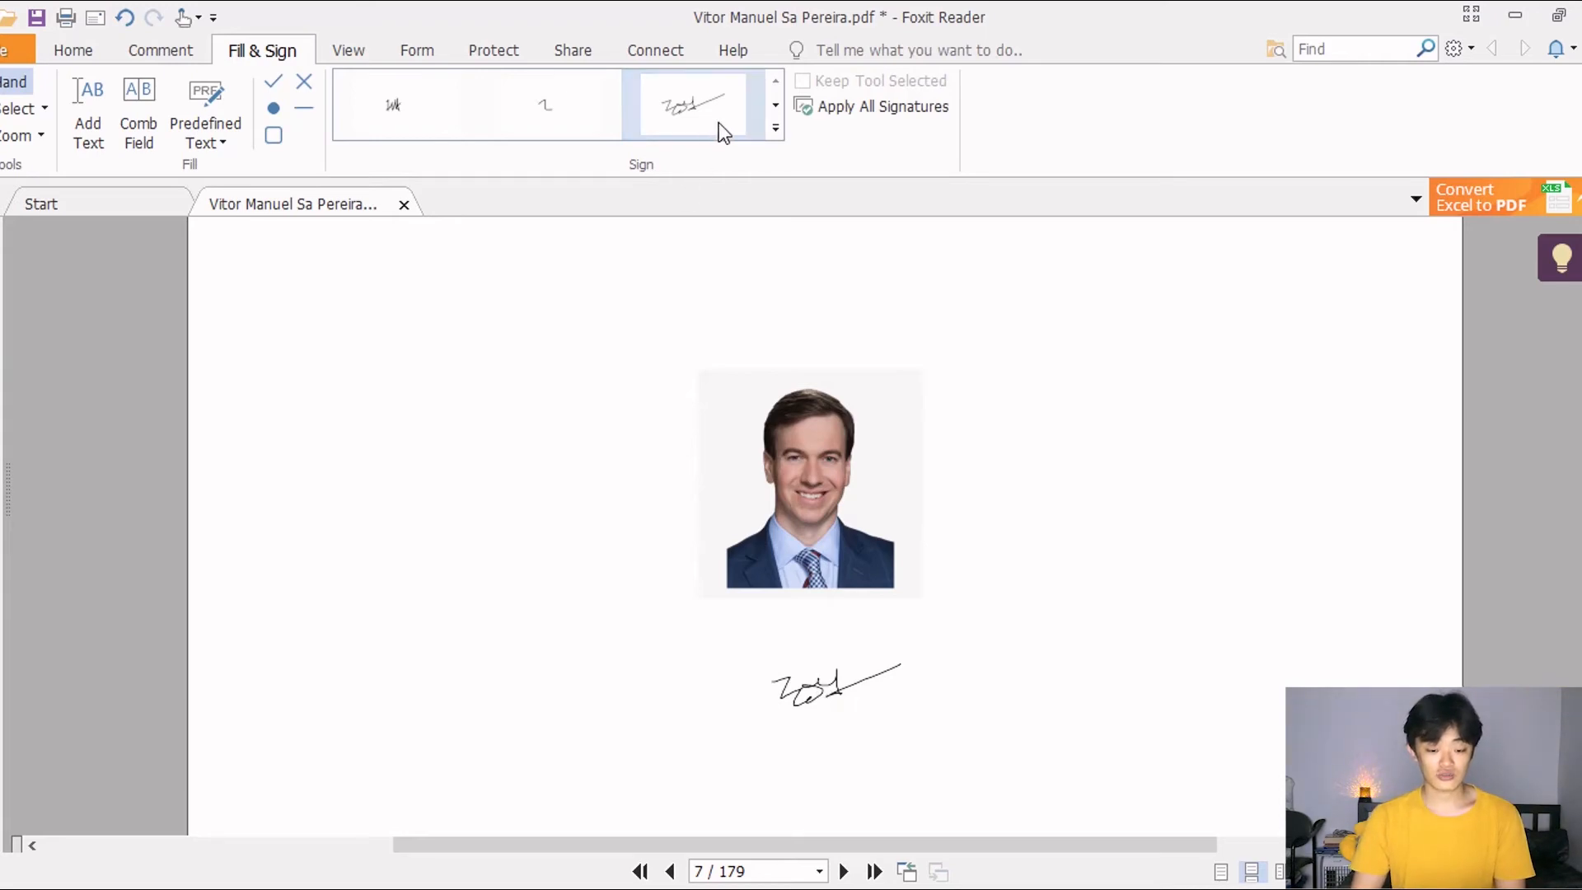
pyautogui.click(775, 107)
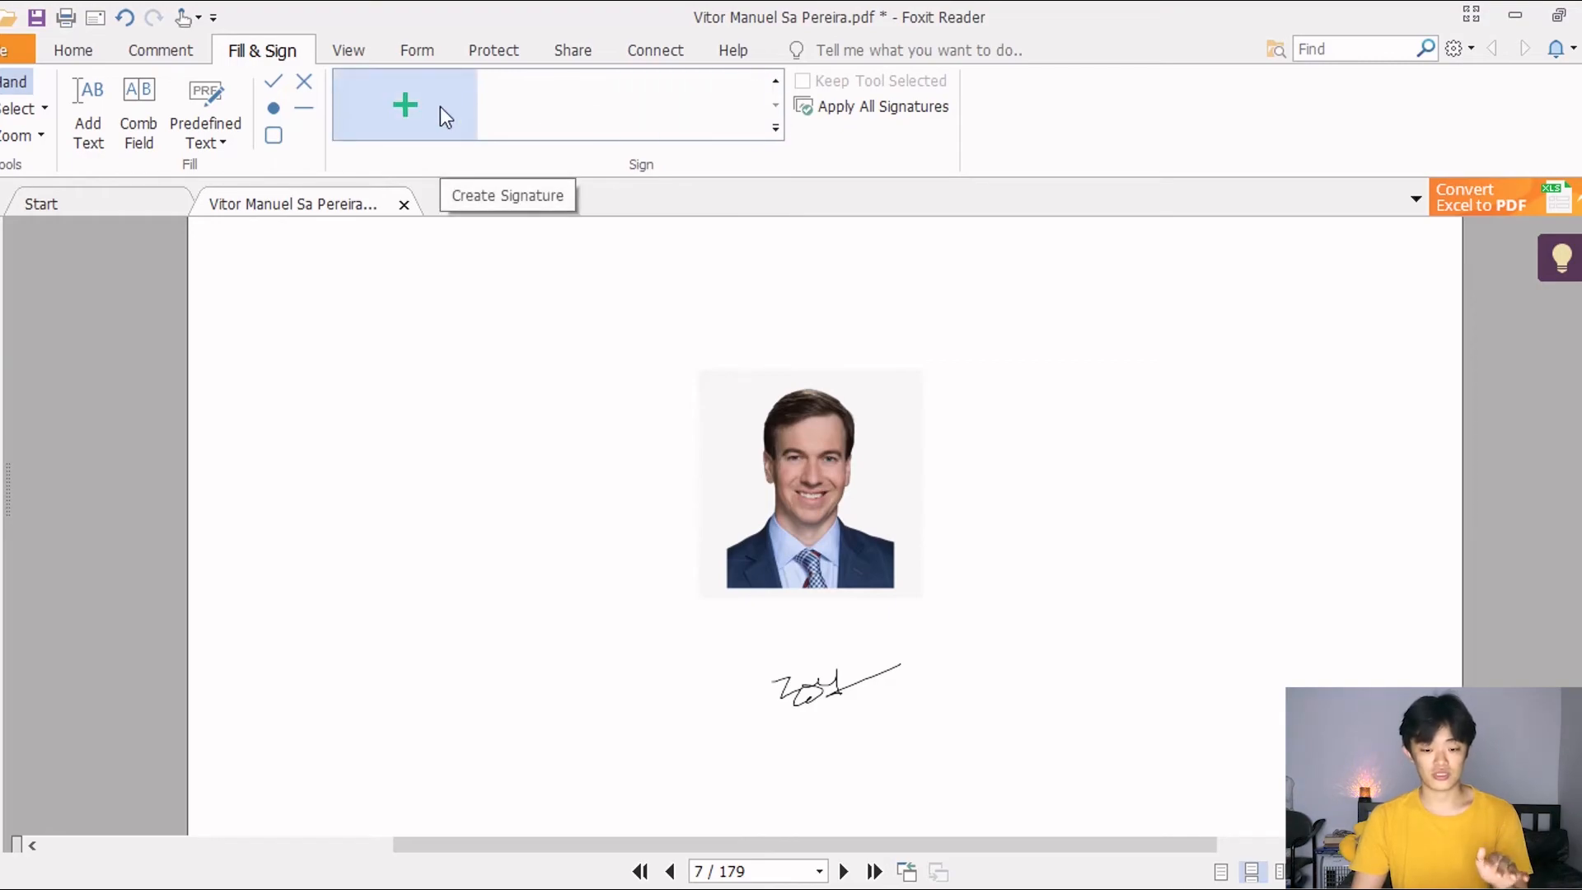
pyautogui.click(440, 106)
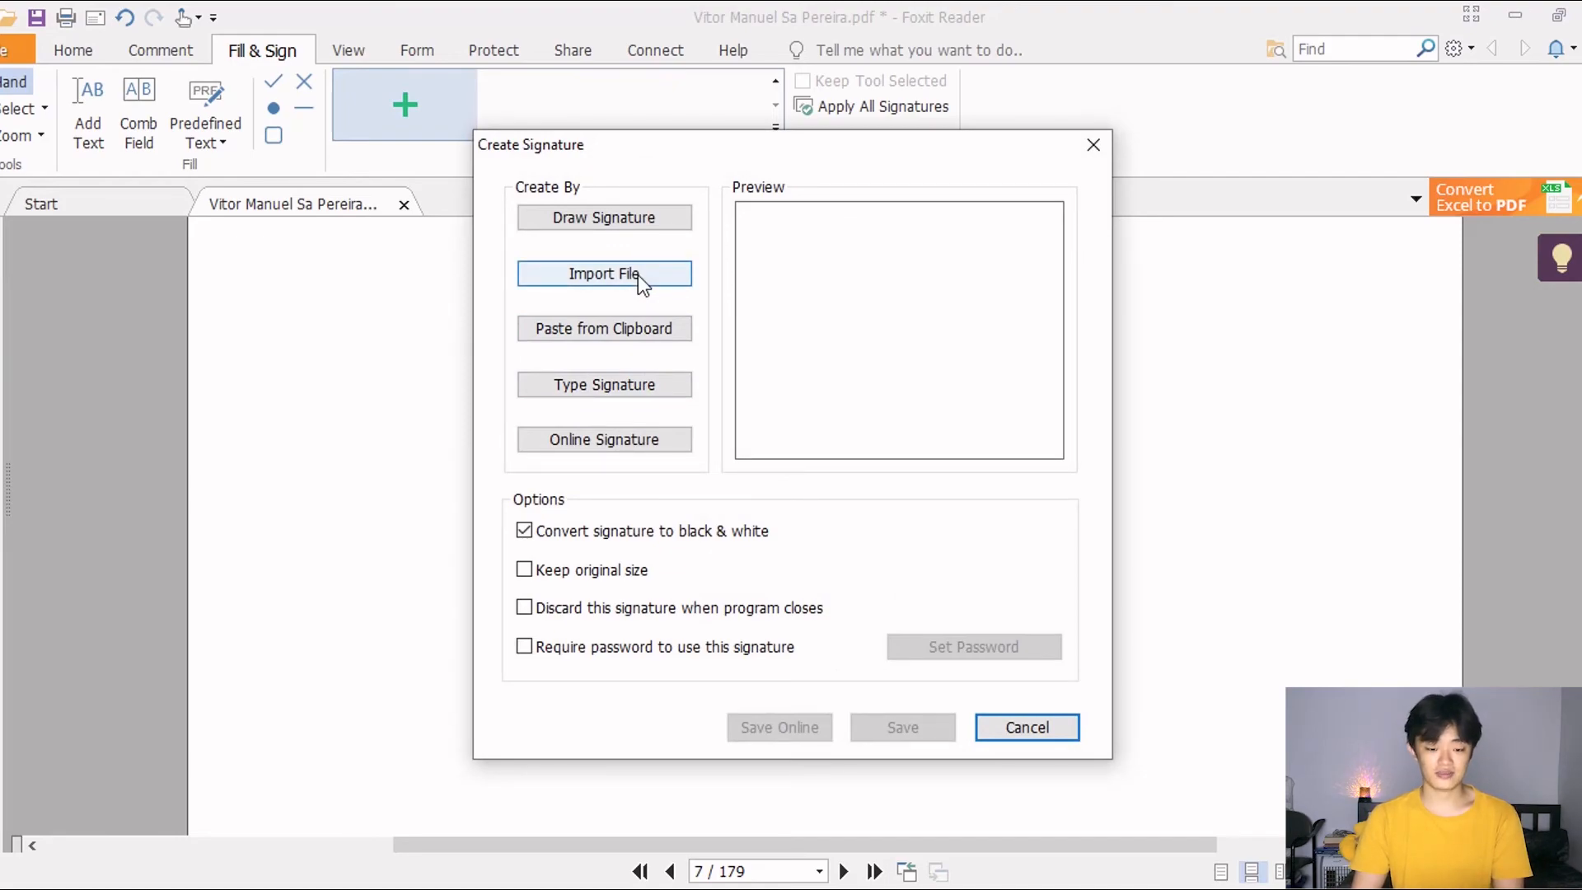
pyautogui.click(1027, 729)
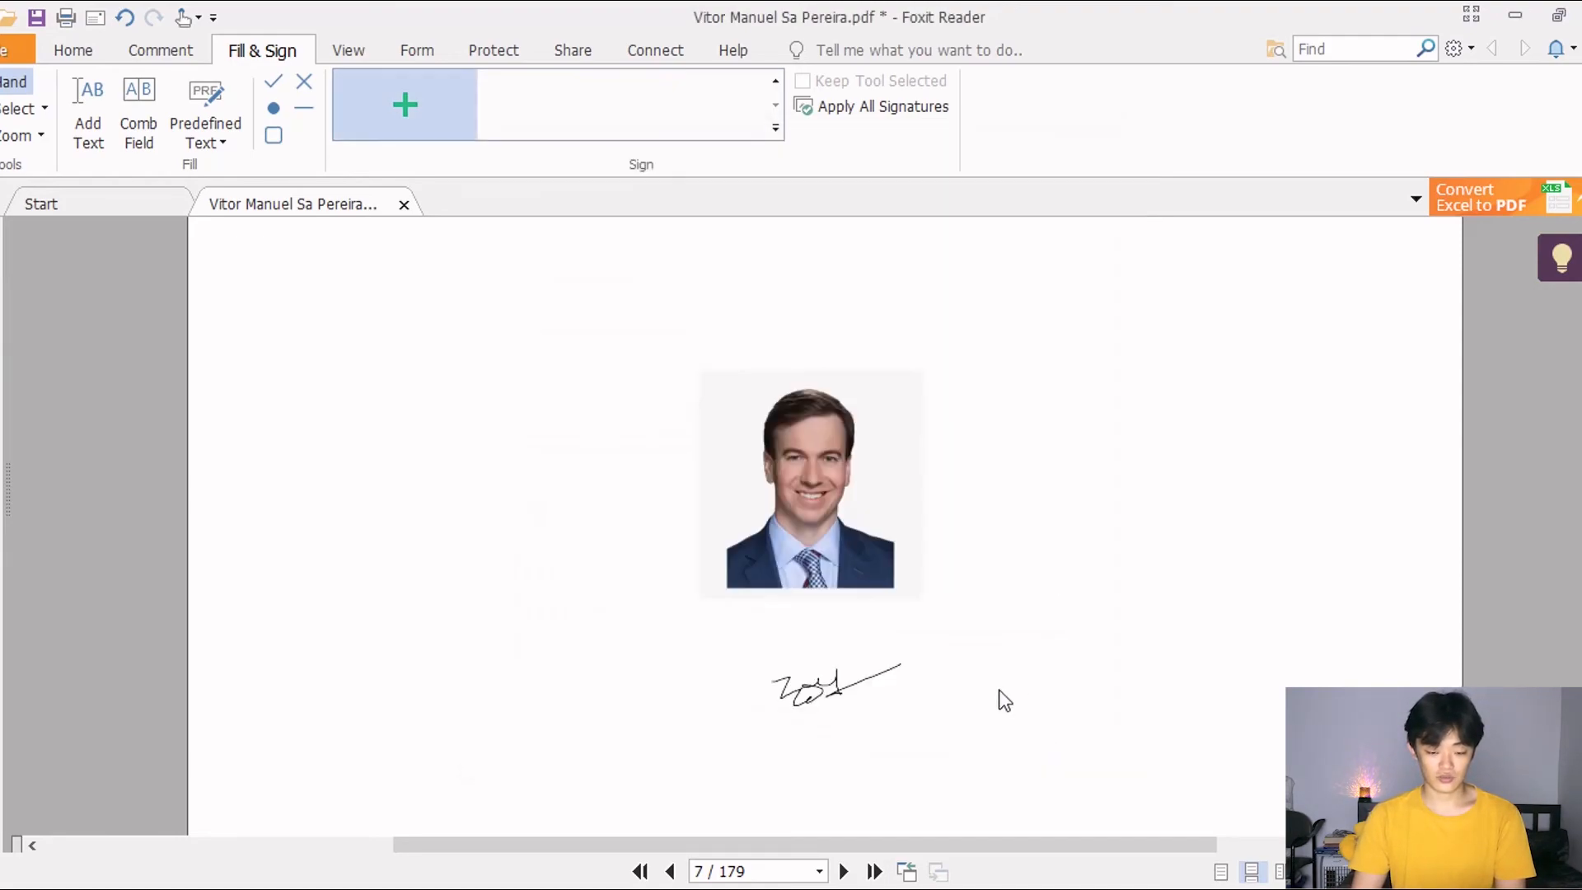